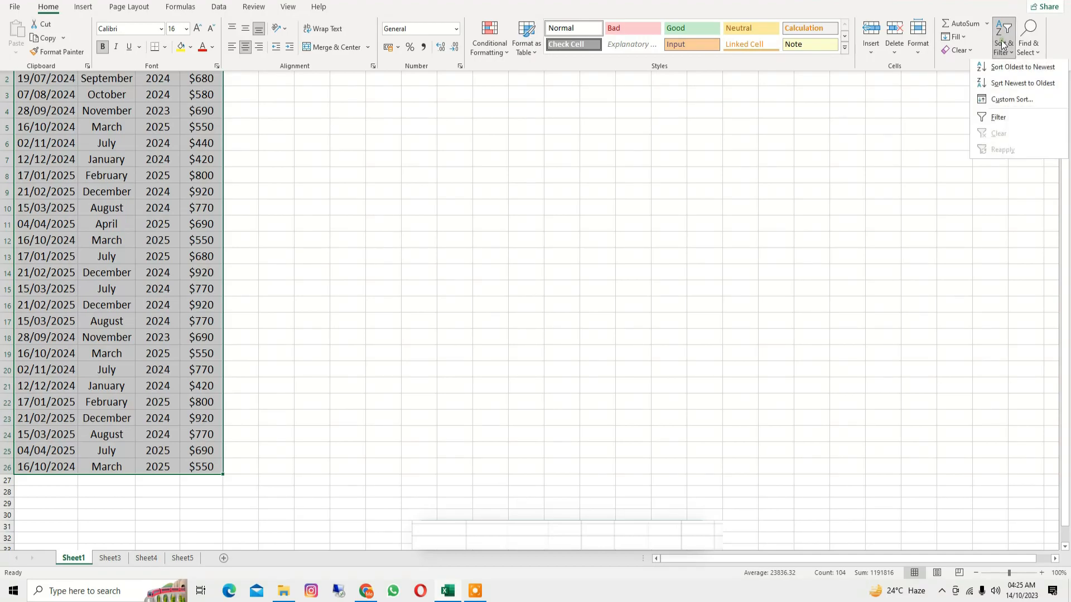
Add filter buttons to the headers of the selected sales table A1:D26 and remove them again.
click(1013, 119)
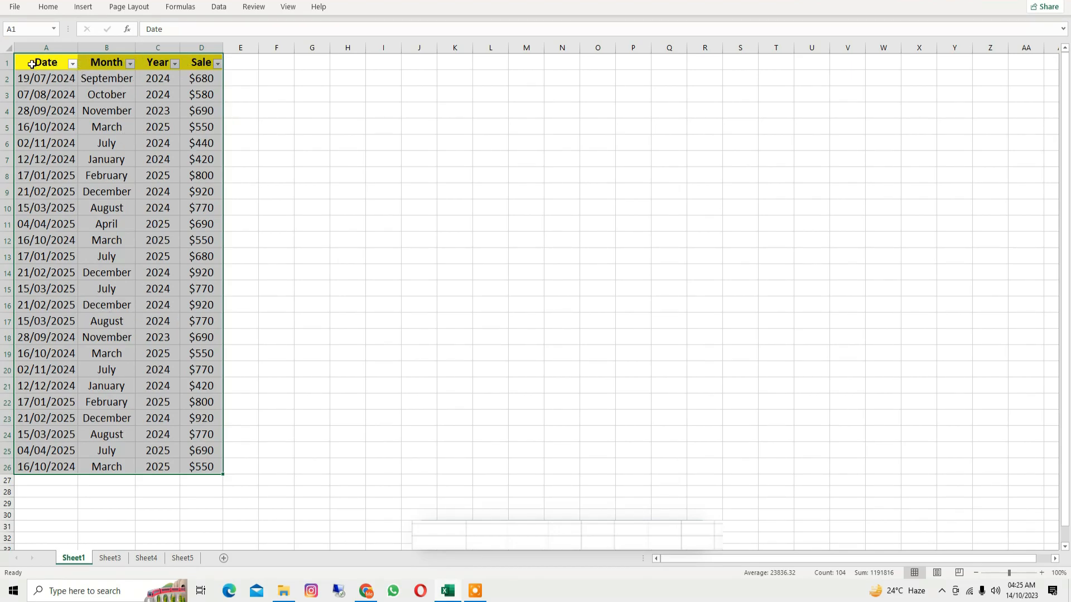
click(218, 8)
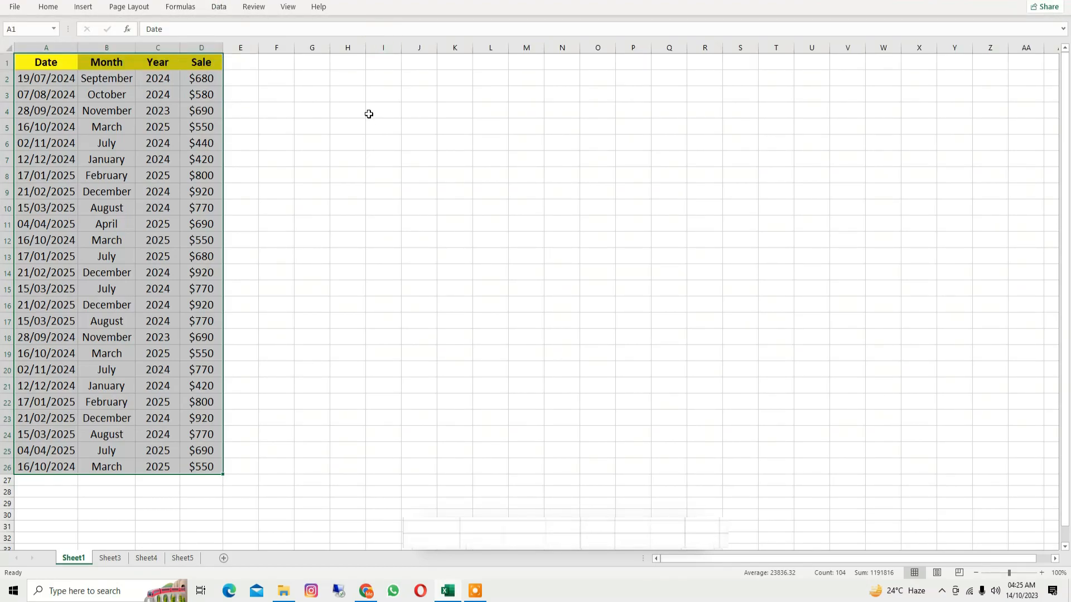
click(315, 176)
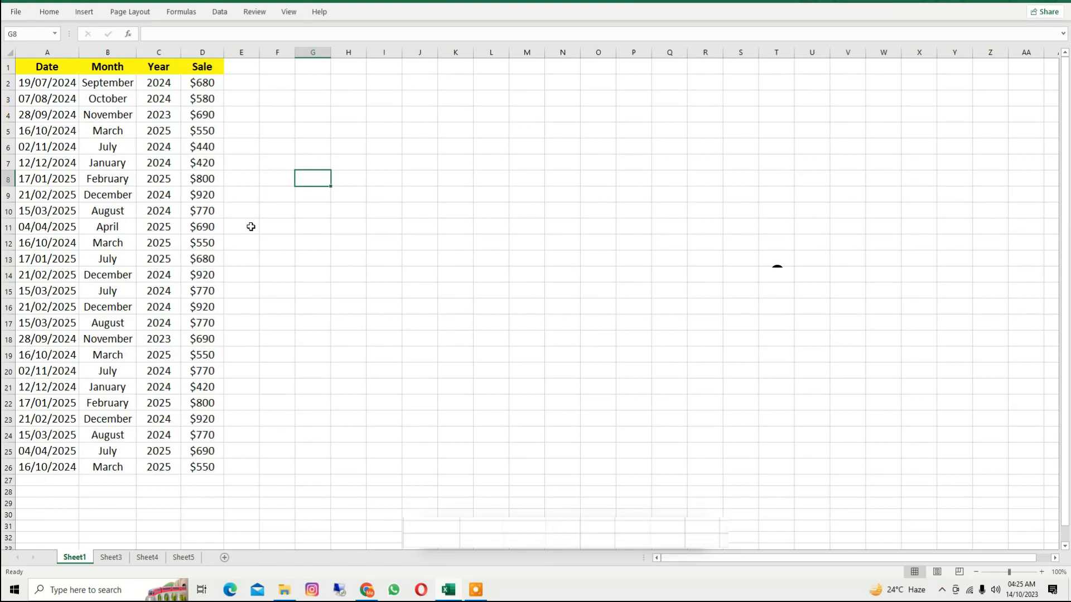
Turn the filter on for the sales table from a single data cell and turn it off again.
click(78, 99)
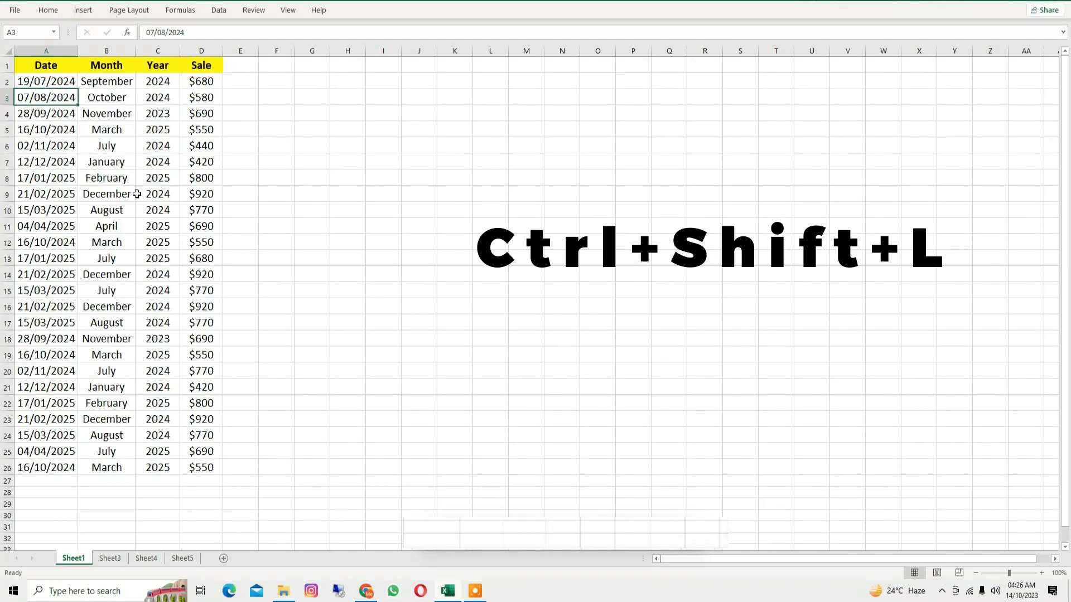
key(ctrl+shift+l)
drag(53, 66, 230, 78)
click(189, 143)
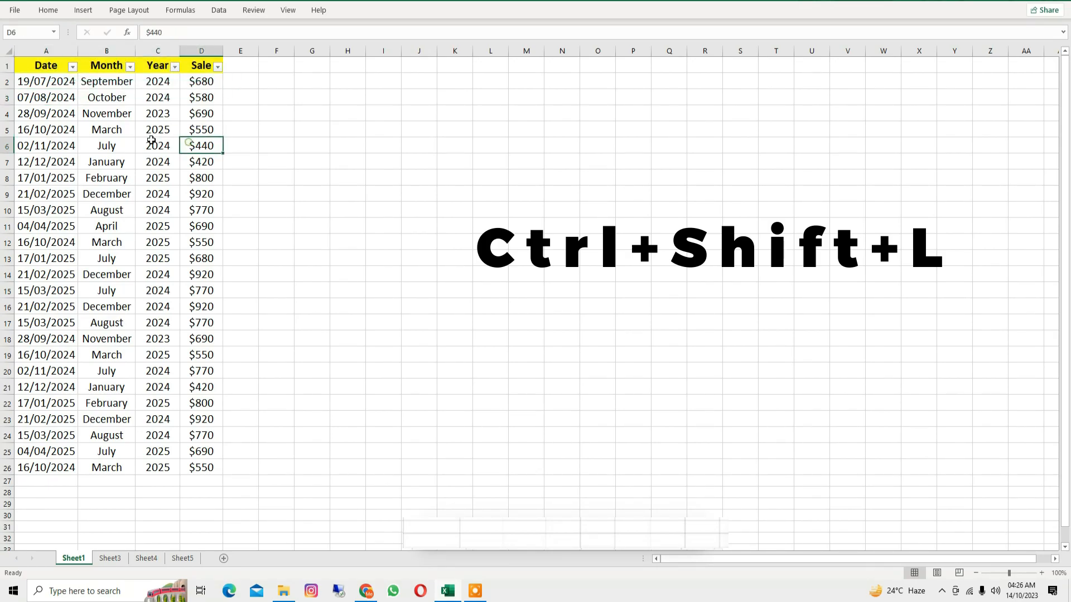
click(132, 136)
key(ctrl+shift+l)
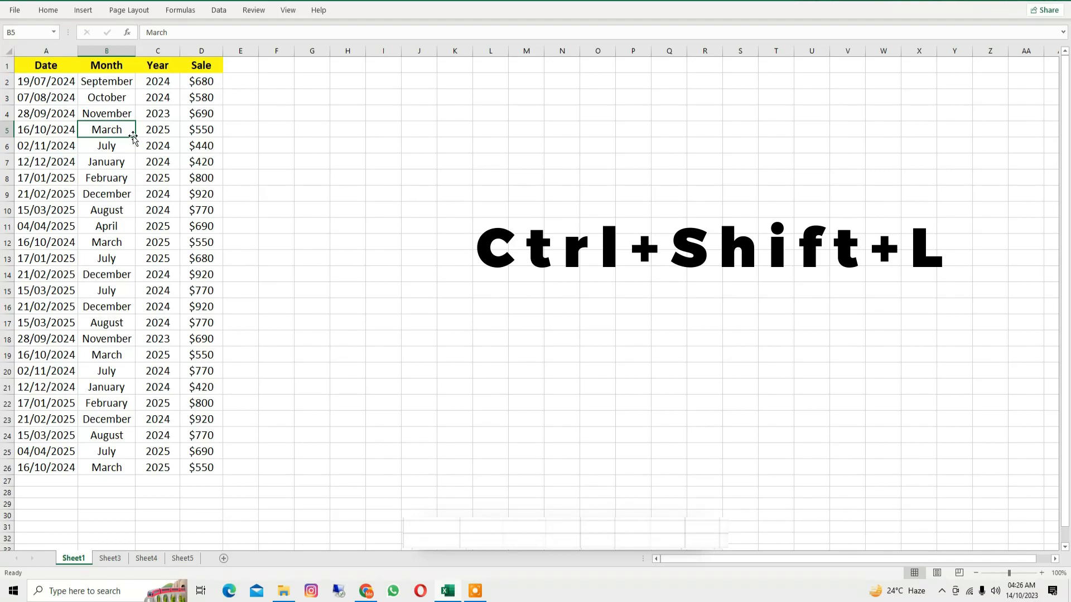
Turn on filter buttons for the Date, Month, Year and Sale headers.
click(118, 115)
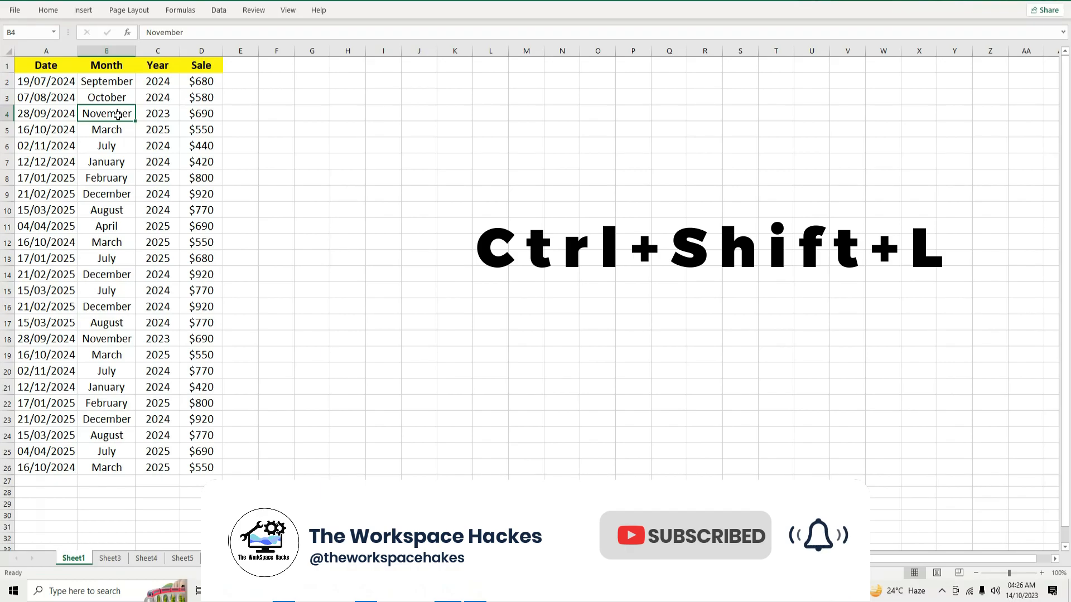
key(alt)
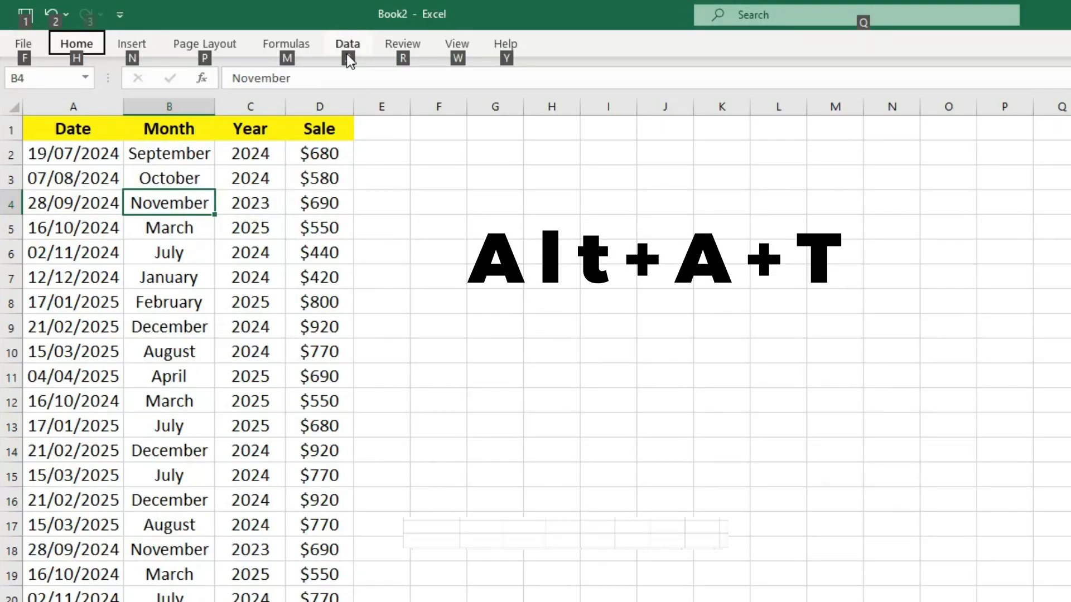
key(a)
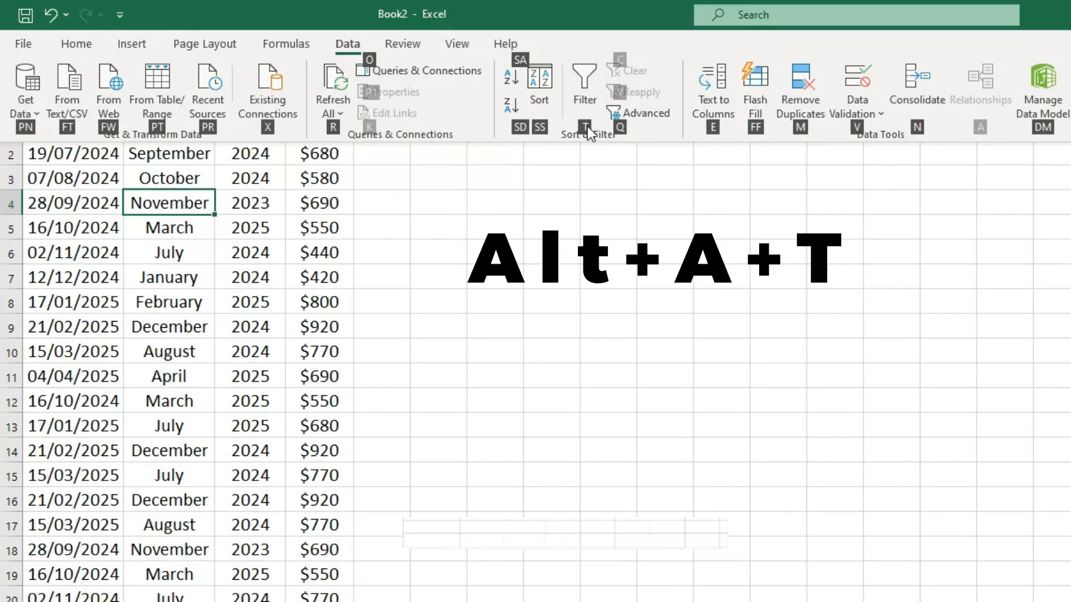
key(t)
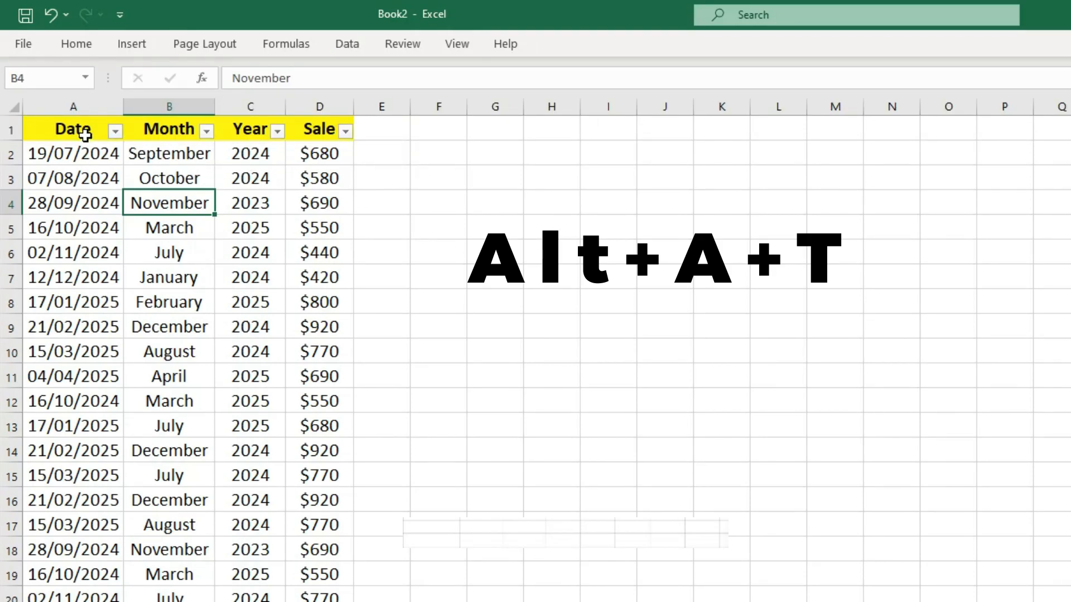
click(13, 131)
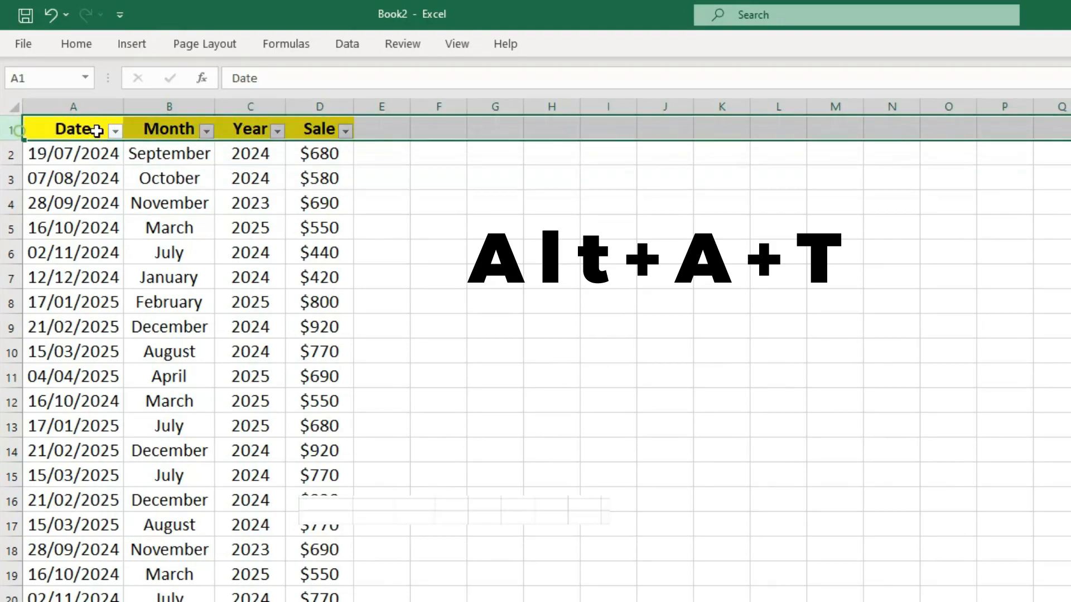
key(alt+a)
key(t)
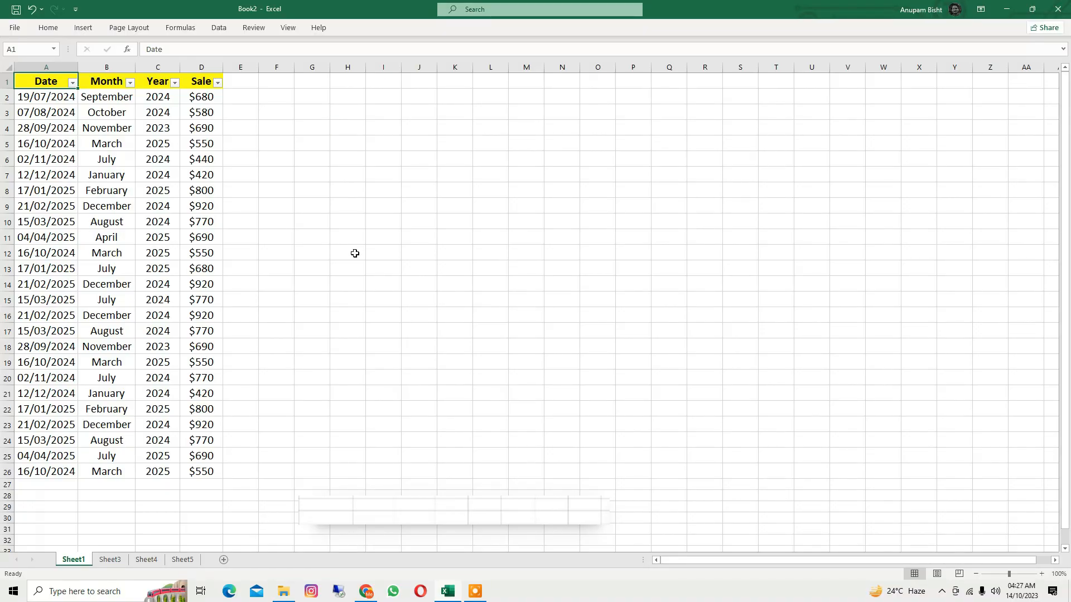
Examine which filter types are offered for the Date, Month and Year columns.
click(72, 83)
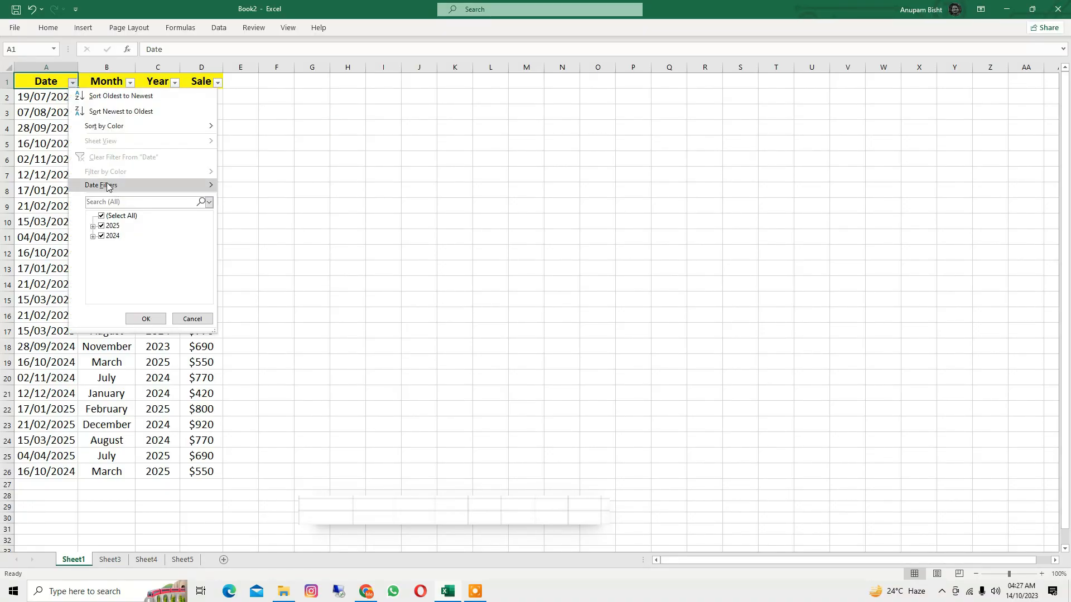
mouse_move(111, 186)
click(290, 154)
drag(48, 98, 49, 470)
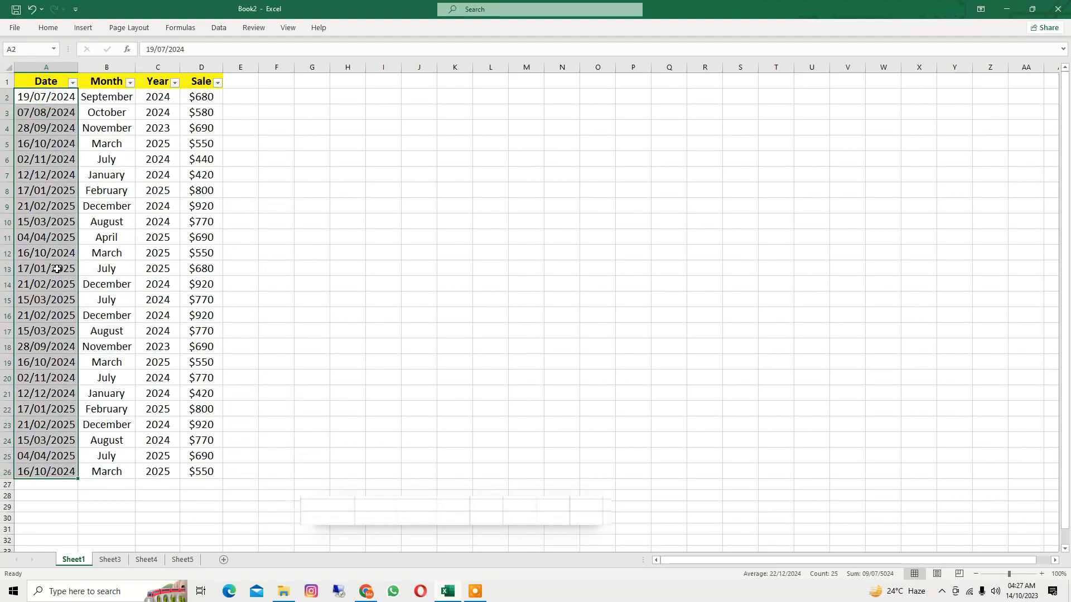
click(115, 96)
click(107, 67)
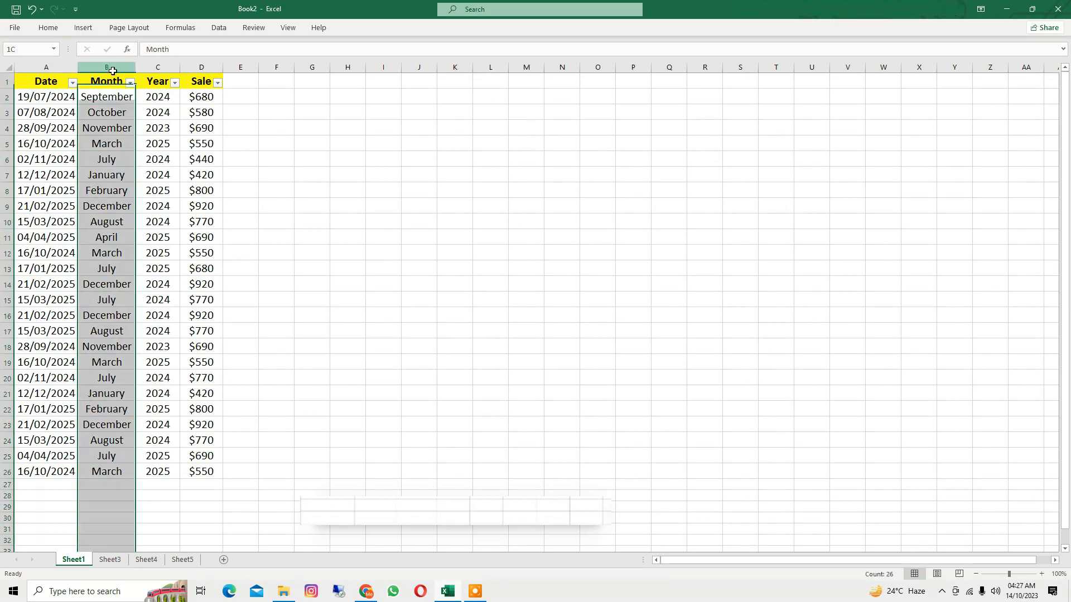
click(130, 82)
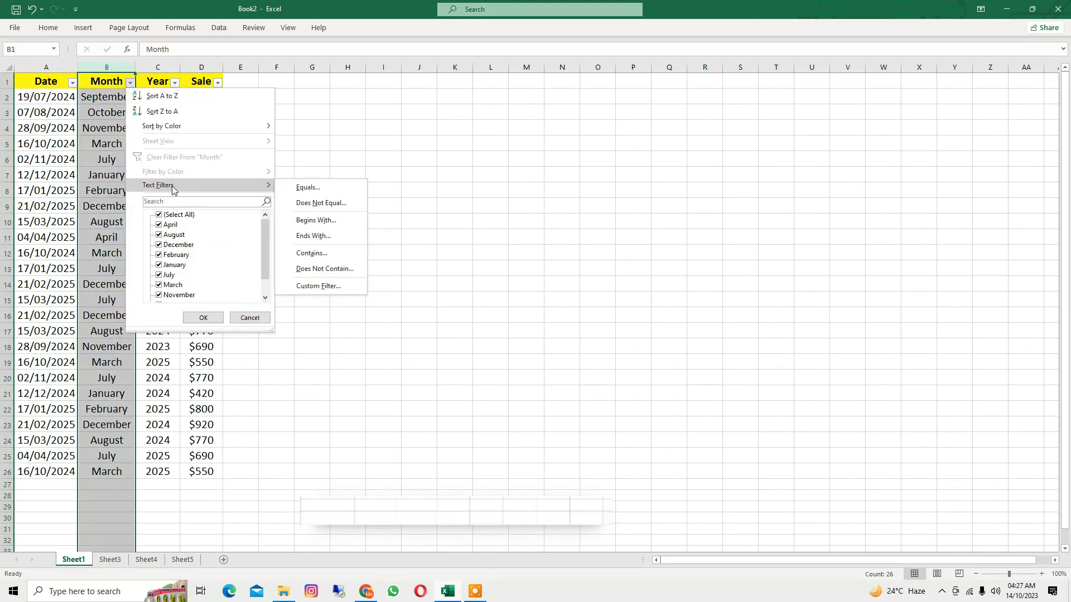
click(298, 160)
click(165, 190)
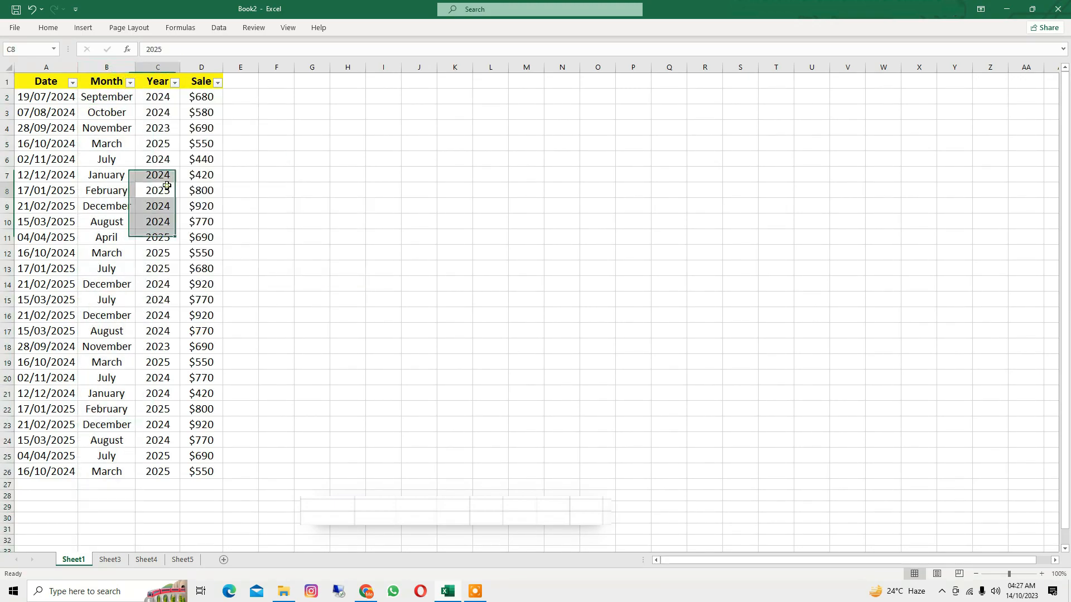
click(175, 83)
mouse_move(223, 189)
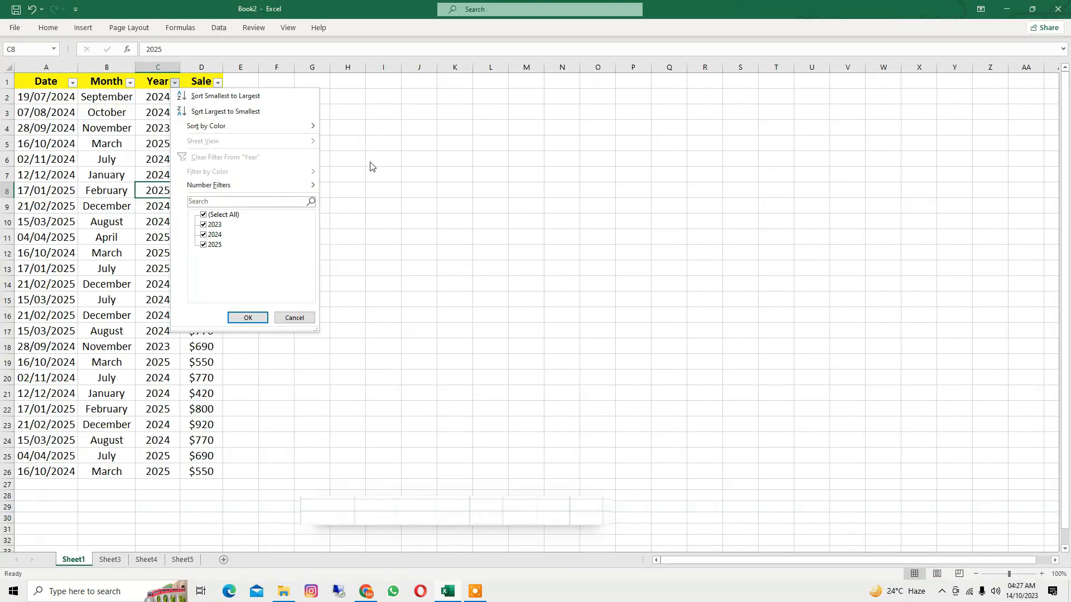
click(400, 239)
click(266, 237)
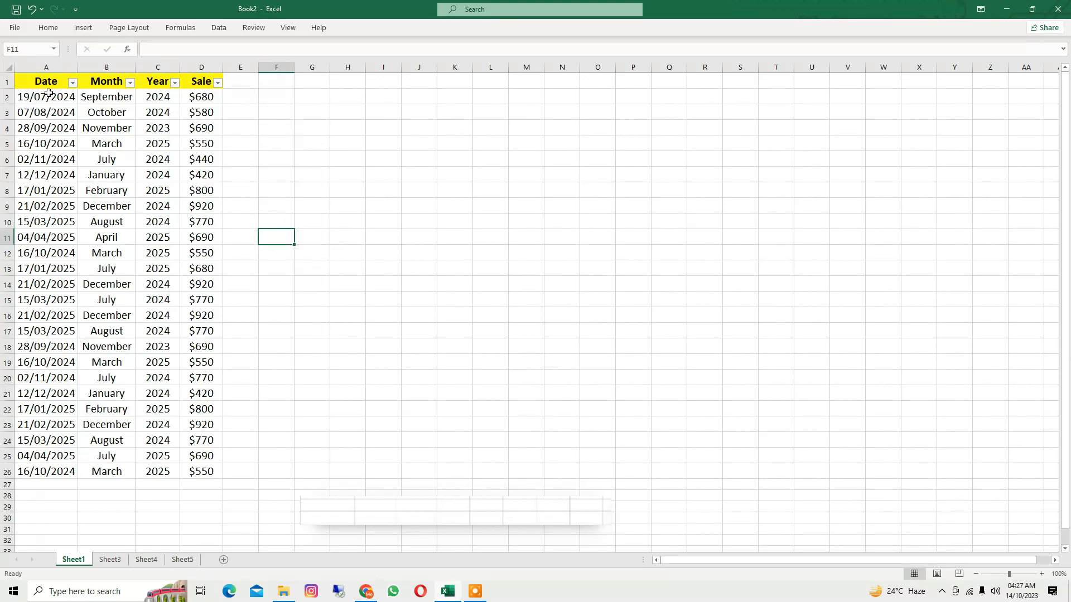
Apply a custom date filter to the Date column showing rows where the date equals 19/07/2024.
click(48, 97)
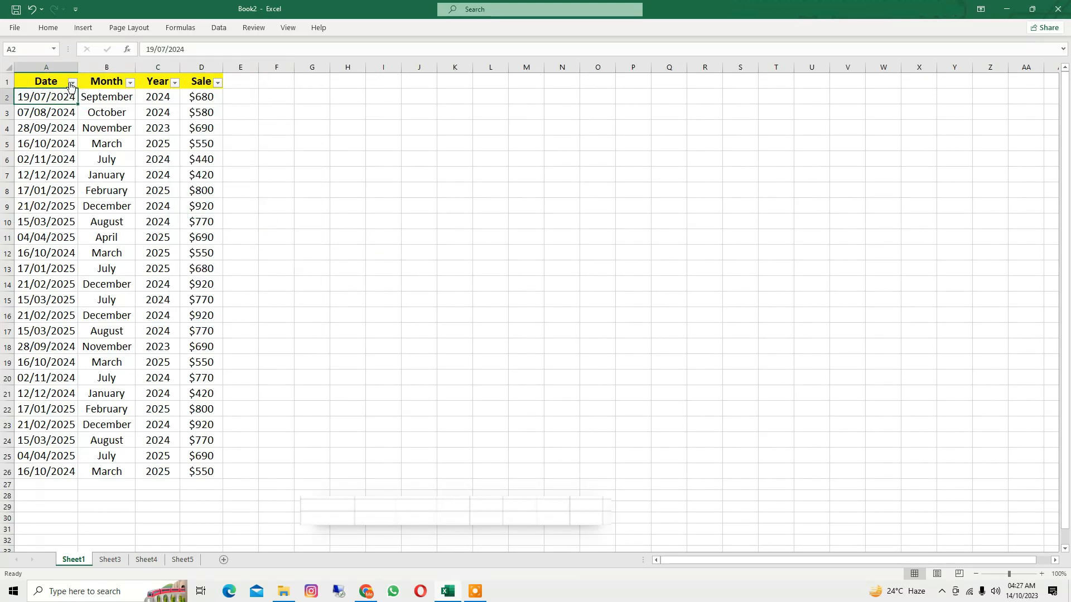
click(71, 84)
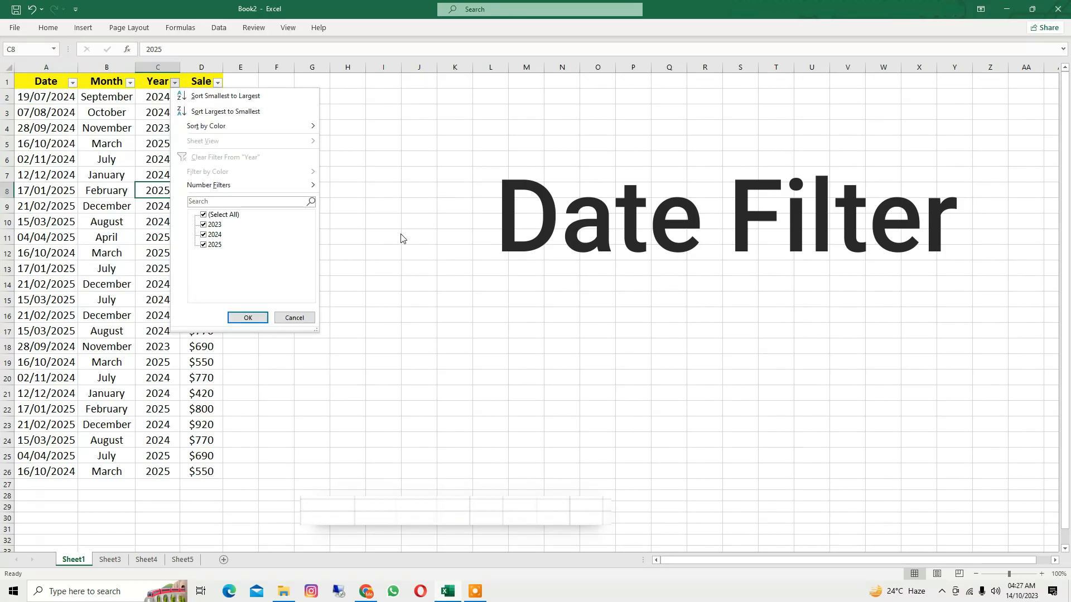
click(401, 237)
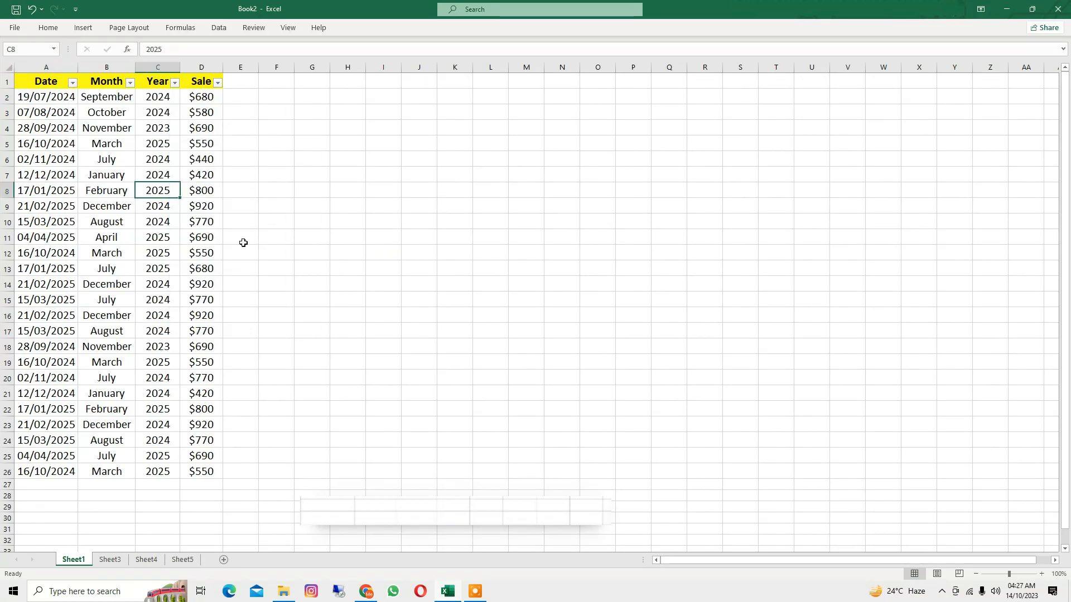
click(266, 236)
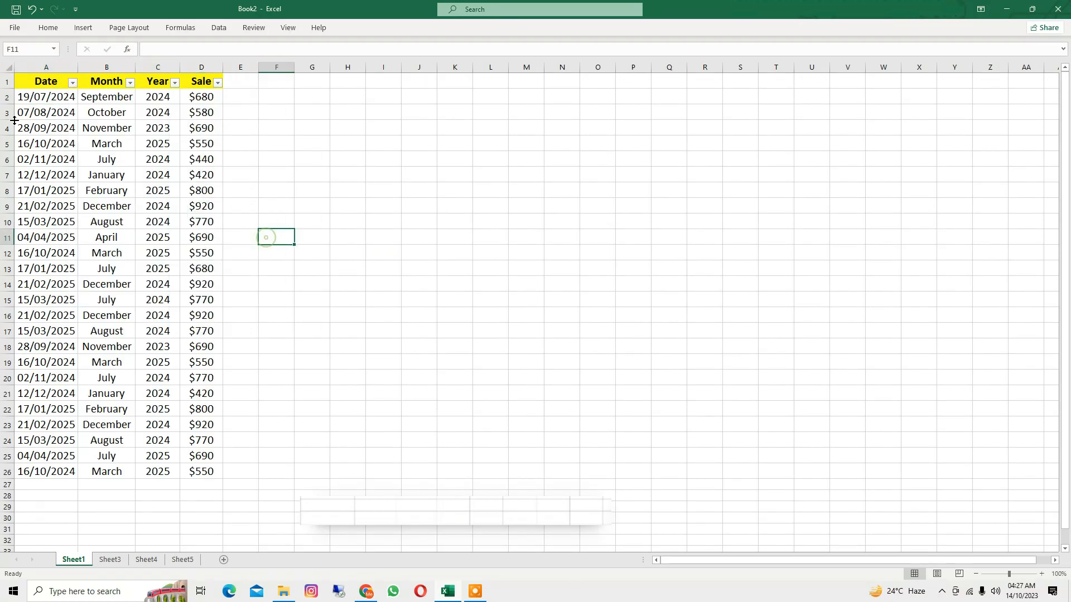
click(50, 96)
click(73, 83)
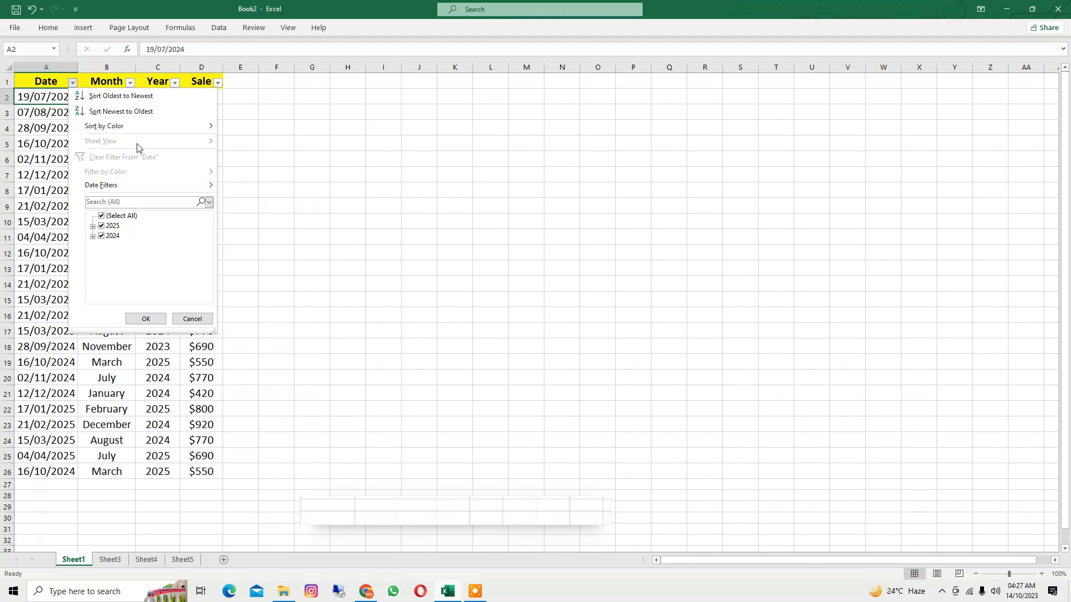
mouse_move(167, 185)
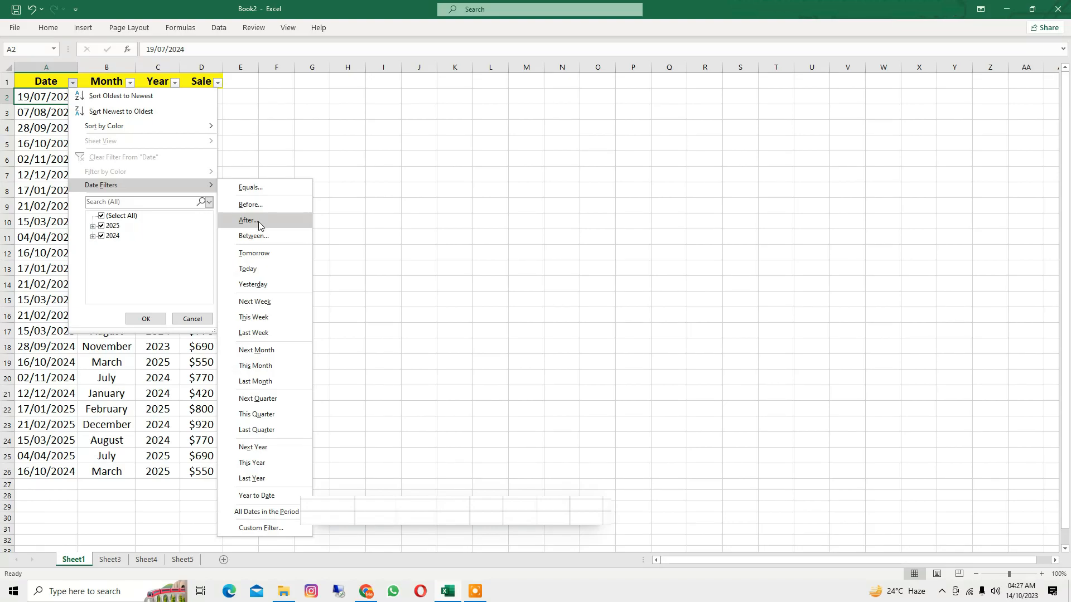
click(255, 529)
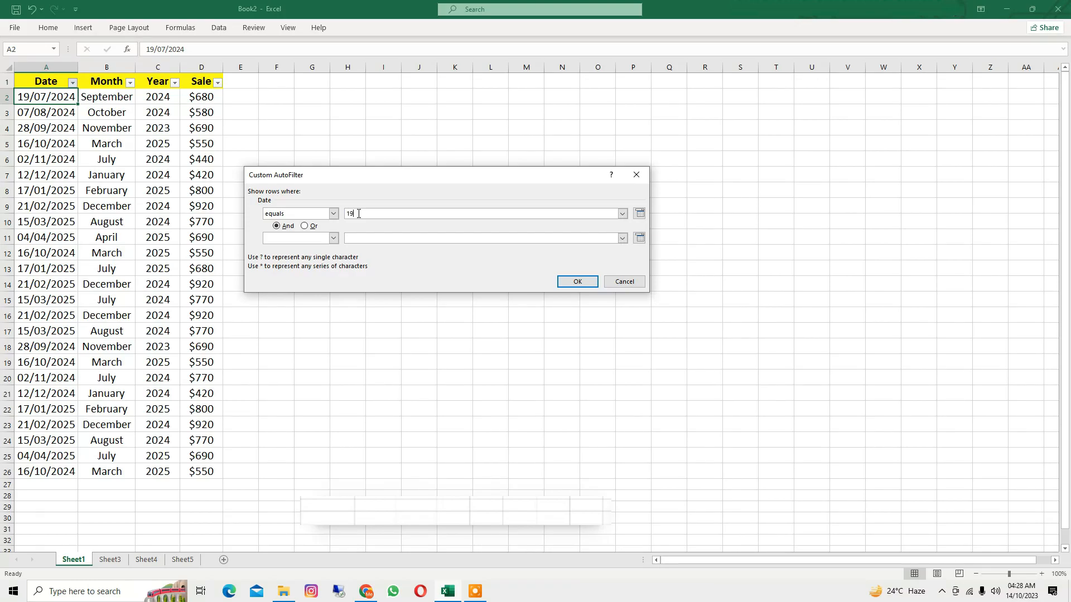
text(19/07/2024)
key(Return)
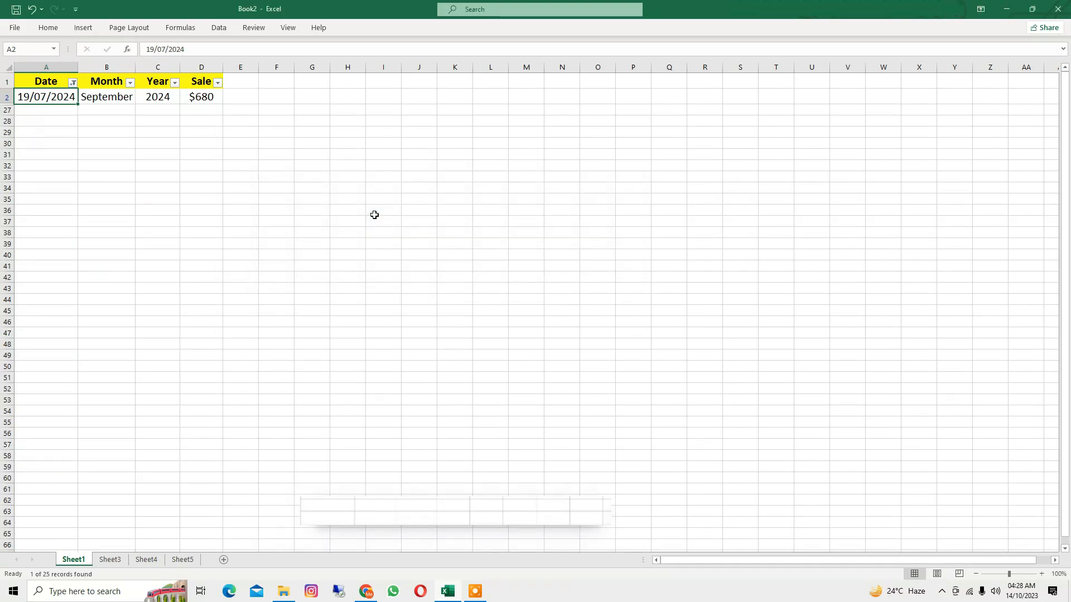
Start a custom date filter on the Date column with the first condition "is after" 19/07/2024.
click(58, 84)
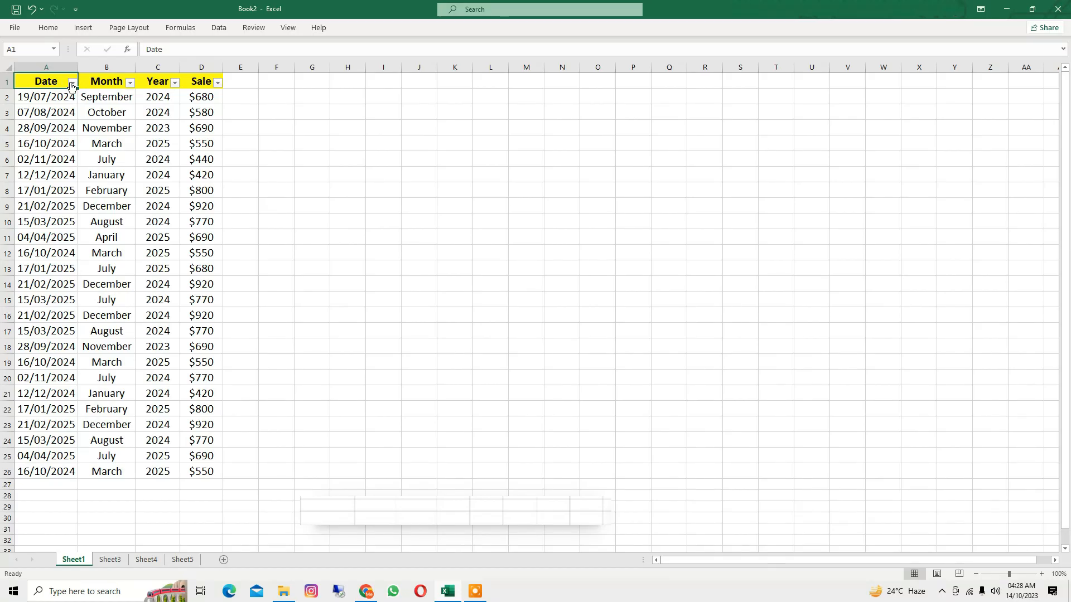
click(72, 83)
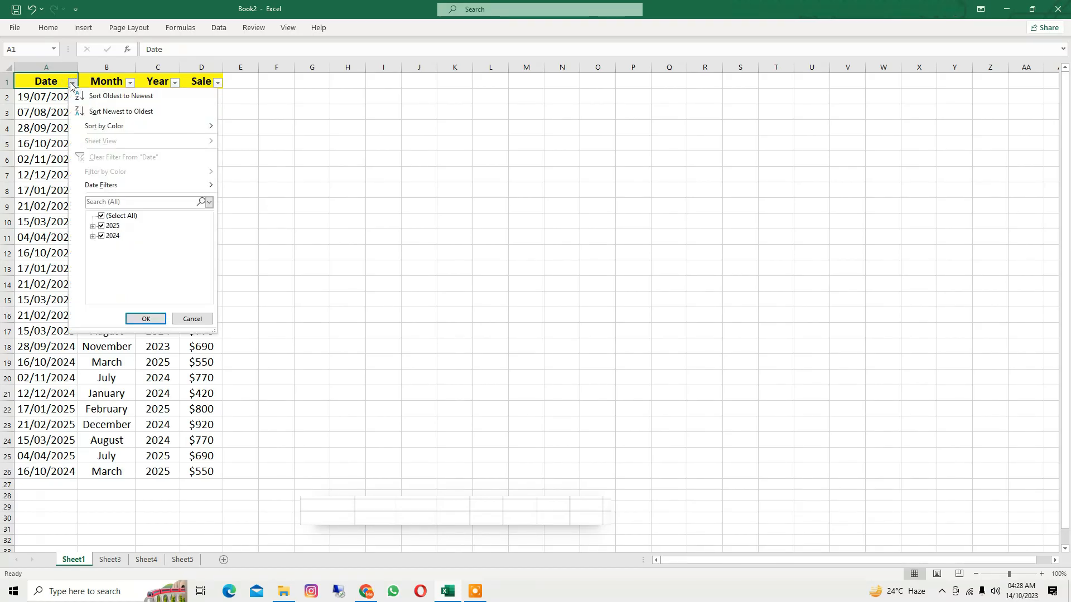
mouse_move(136, 187)
click(251, 528)
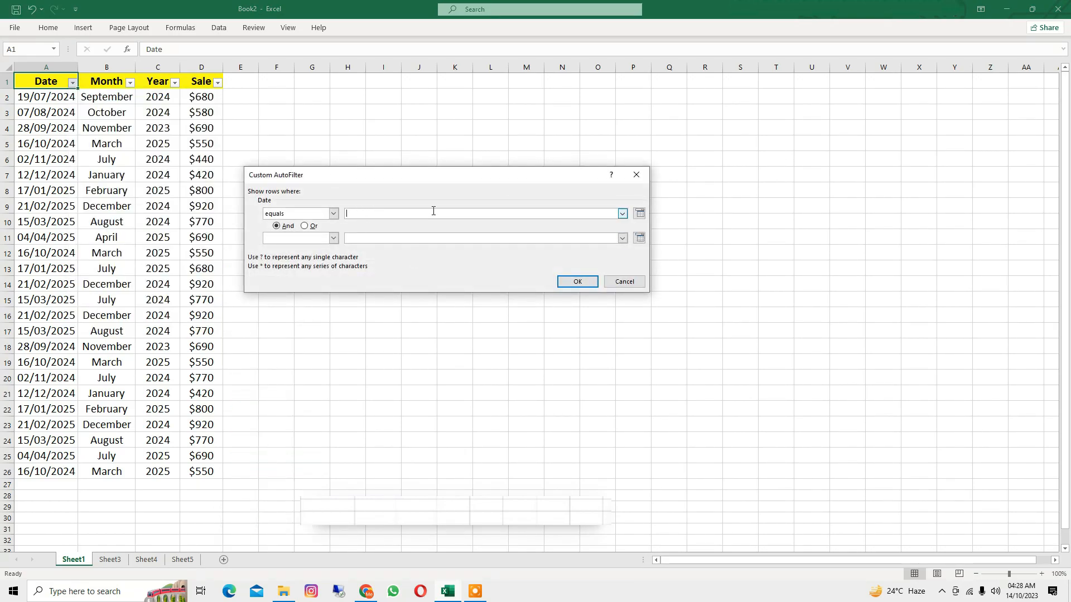
click(333, 213)
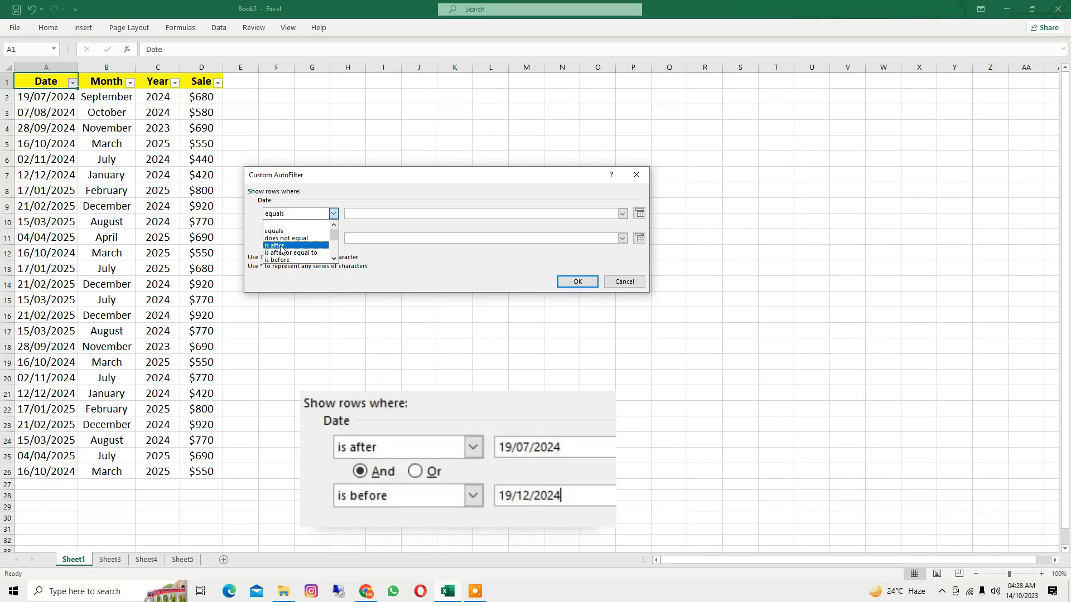
click(280, 246)
click(357, 215)
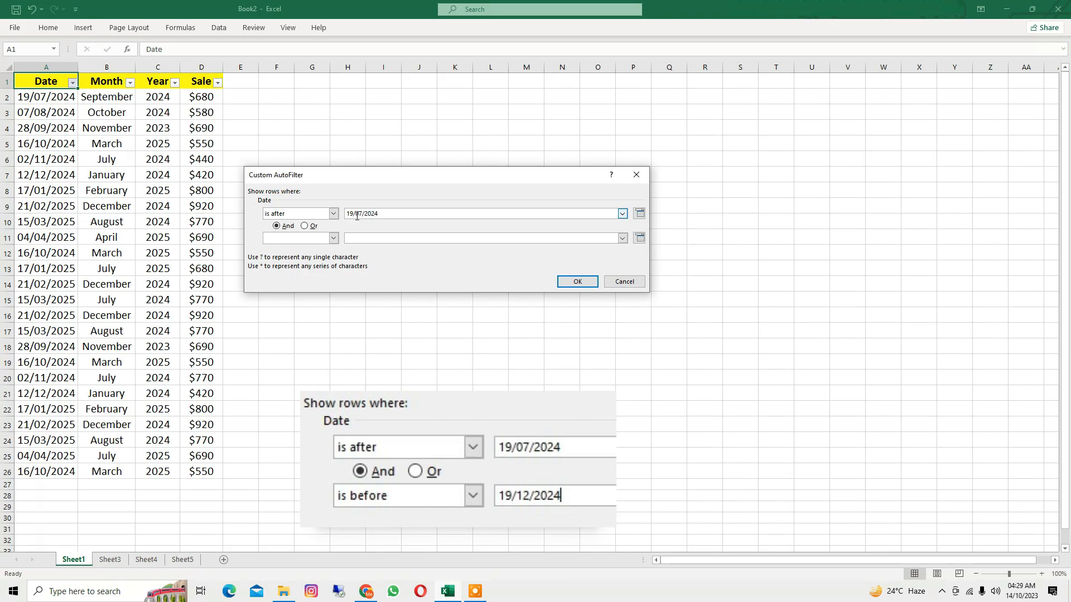
Apply the custom Date filter with the second condition "is before" 19/12/2024, and select the filtered dates.
click(333, 239)
click(277, 285)
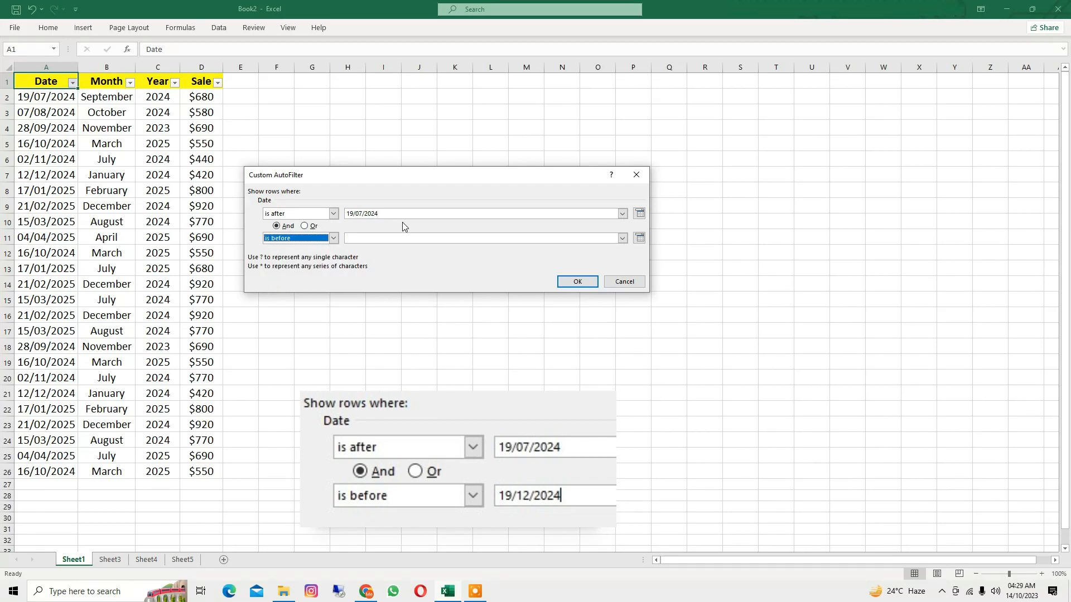
click(386, 238)
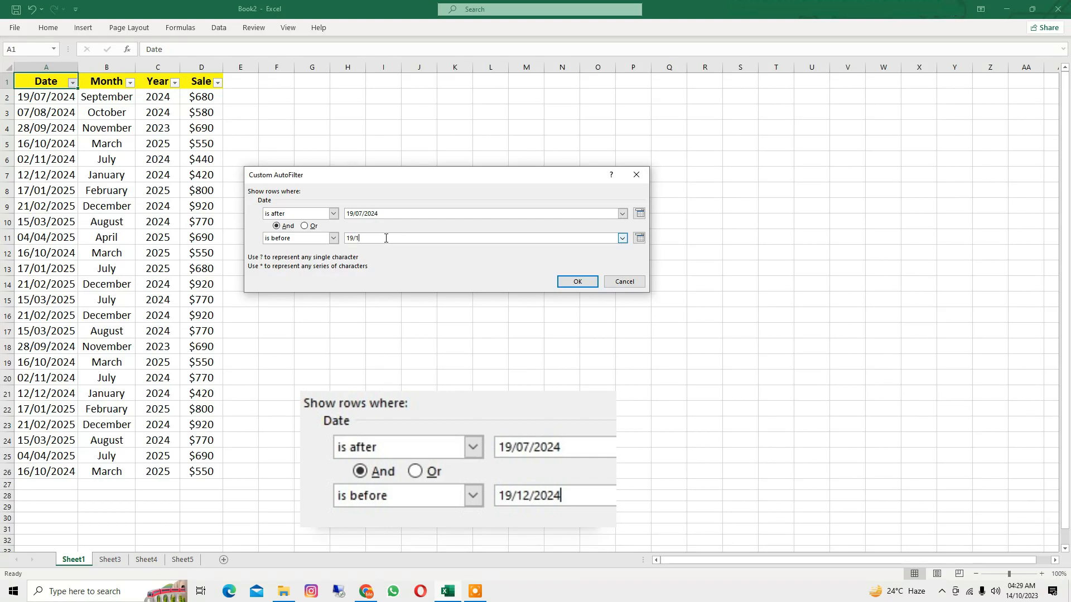
text(19/12/2024)
click(577, 282)
click(158, 143)
drag(50, 99, 63, 252)
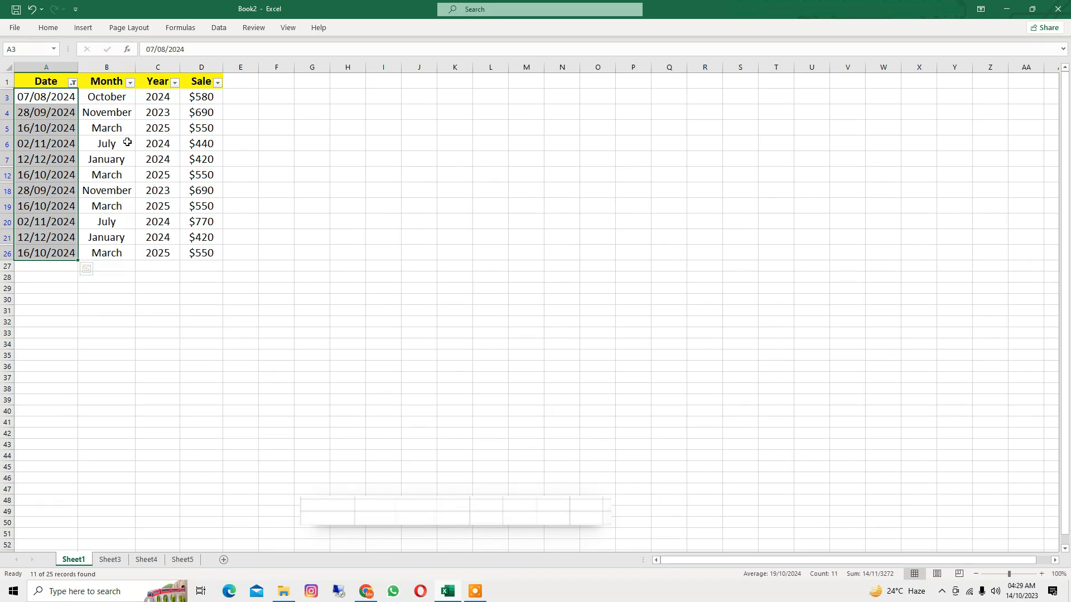
Clear the Date filter by turning the table's filters off and on again.
click(46, 81)
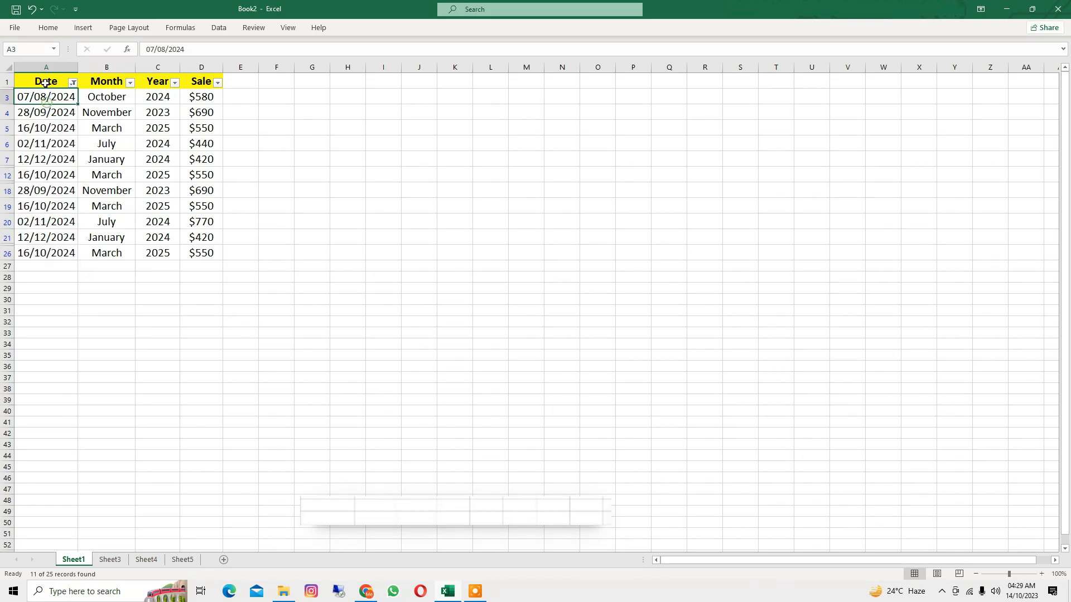
key(ctrl+shift+l)
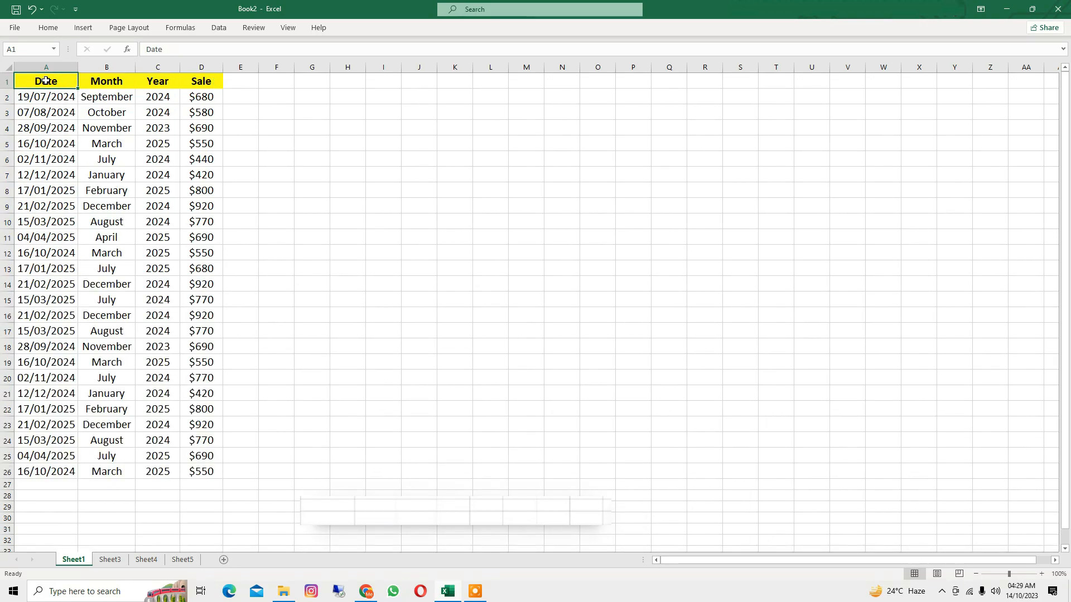
key(ctrl+shift+l)
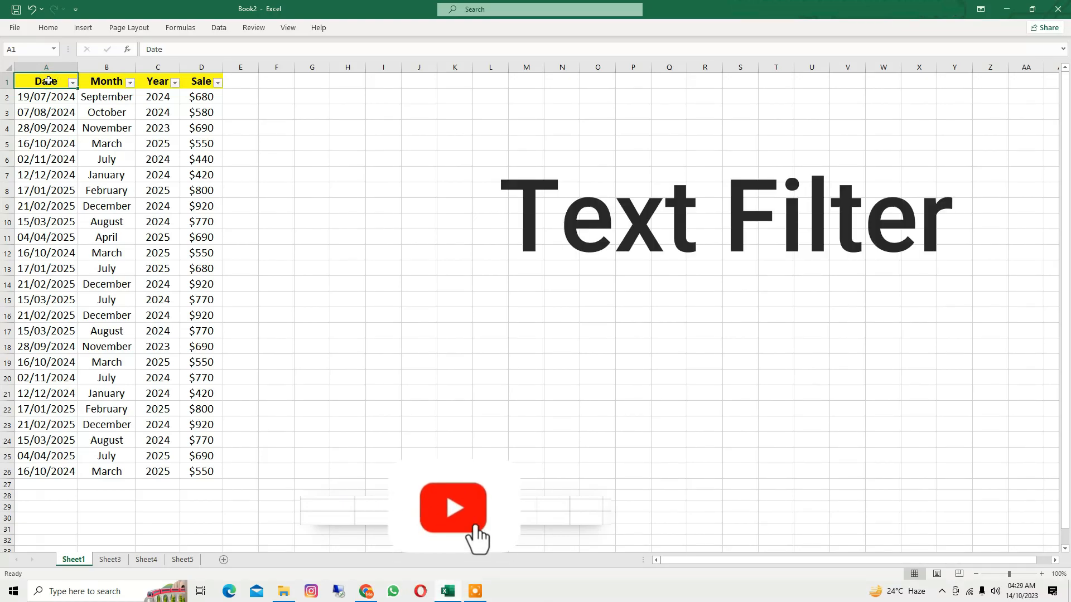
Filter the Month column by searching its filter list for April.
click(130, 82)
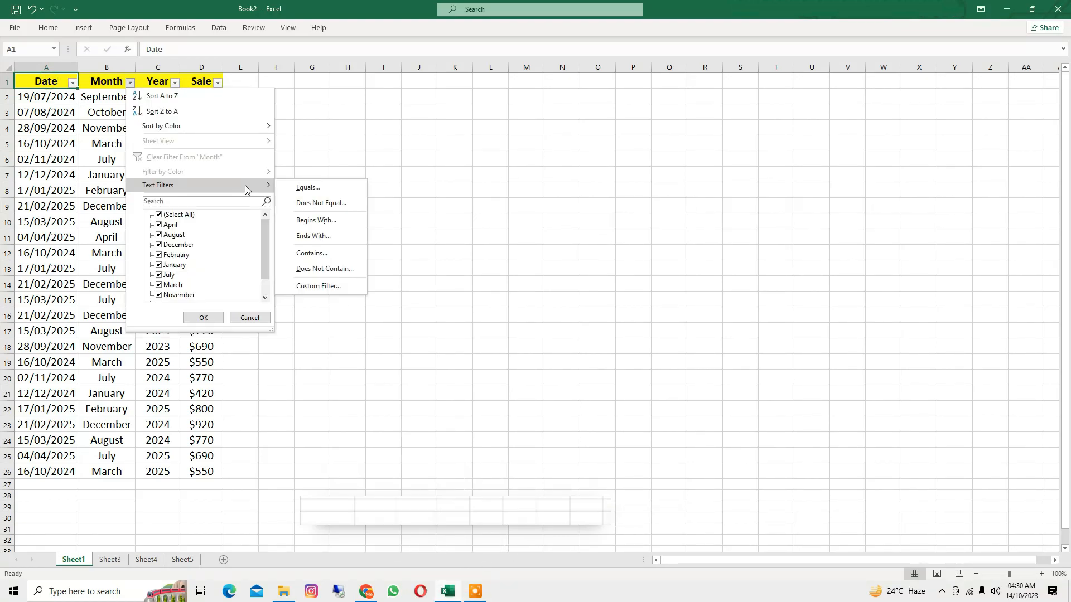
click(198, 205)
text(April)
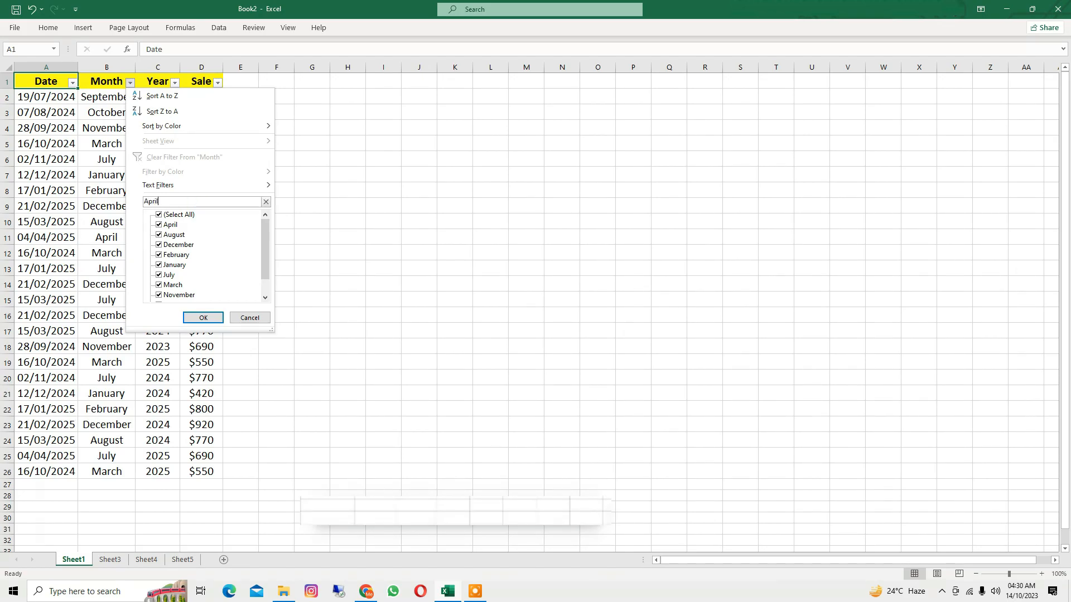
click(203, 317)
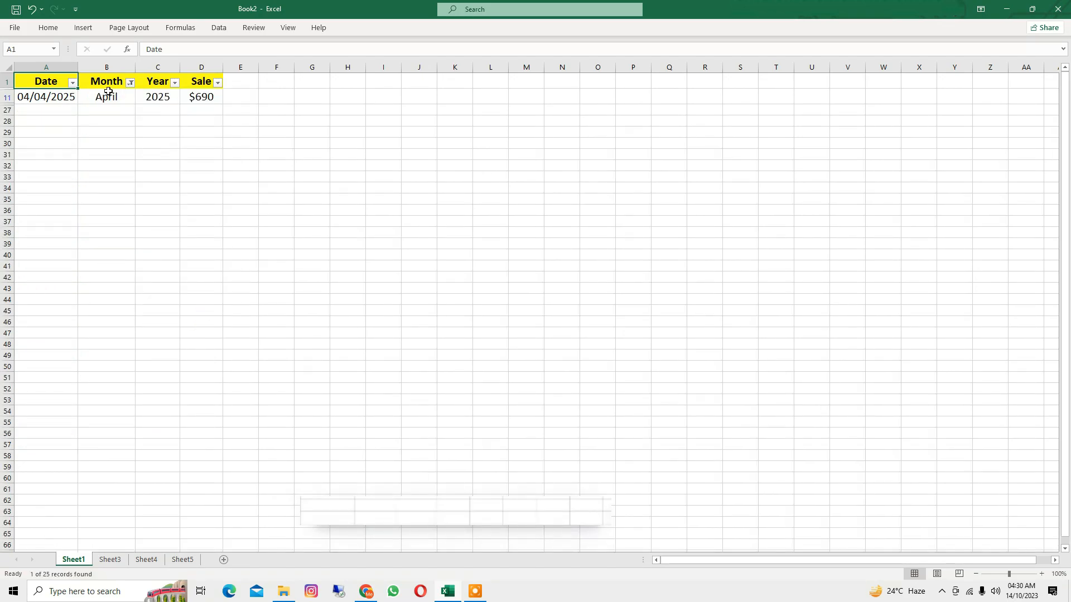
click(110, 99)
Reset the table's filters and apply a custom text filter showing rows where Month does not equal March.
click(107, 83)
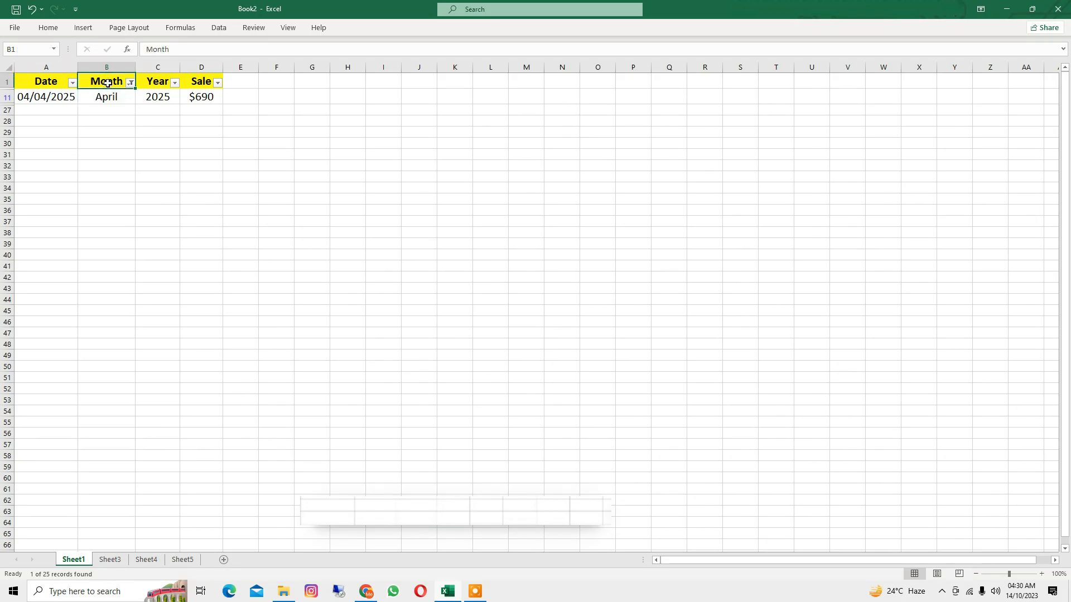
key(ctrl+shift+l)
key(ctrl+shift+l)
click(129, 83)
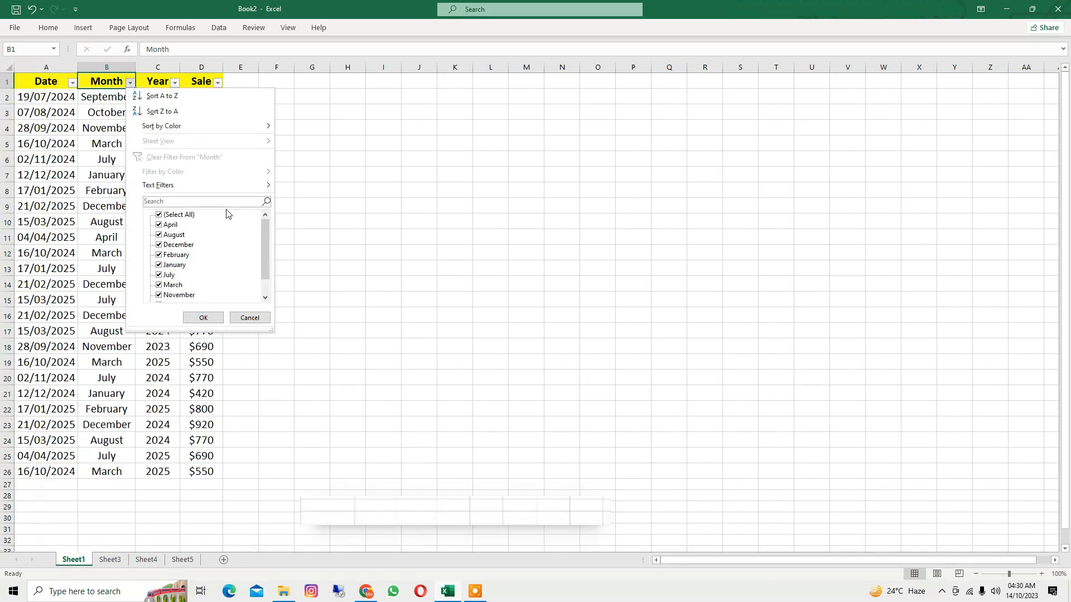
mouse_move(230, 187)
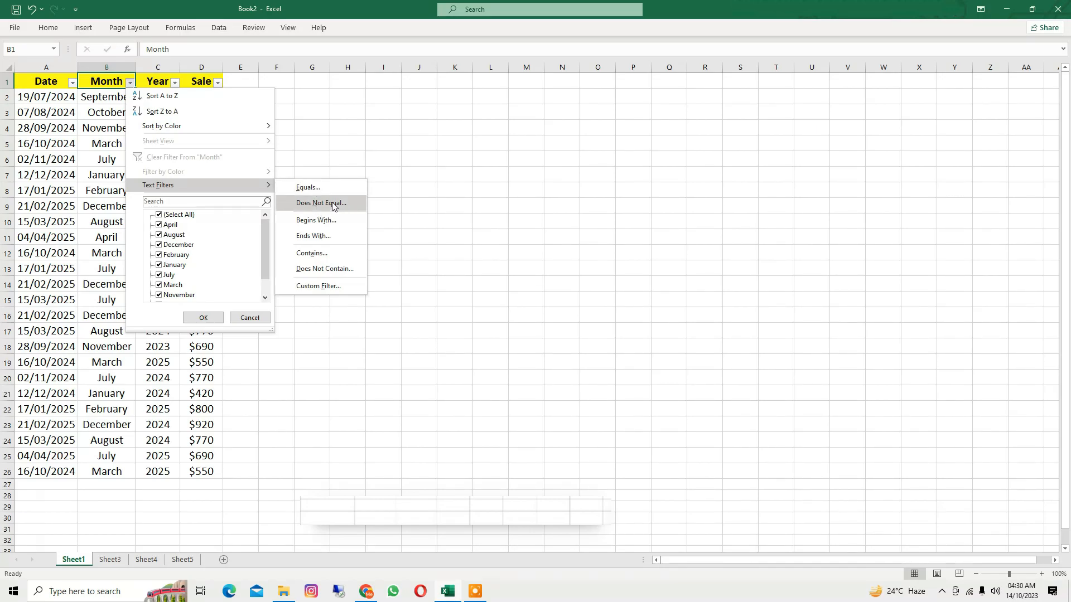
click(333, 205)
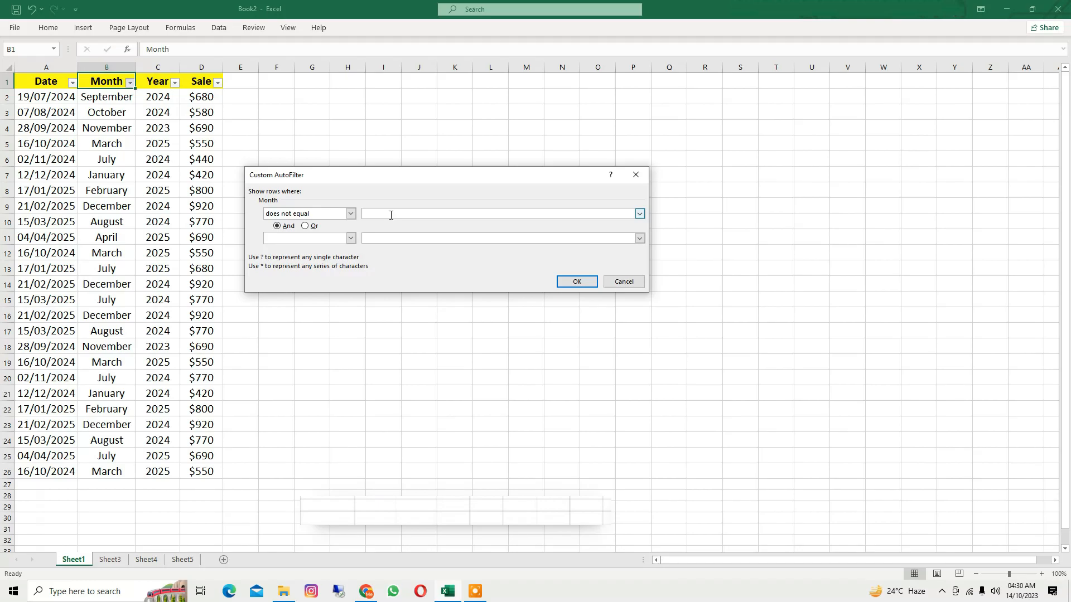
text(March)
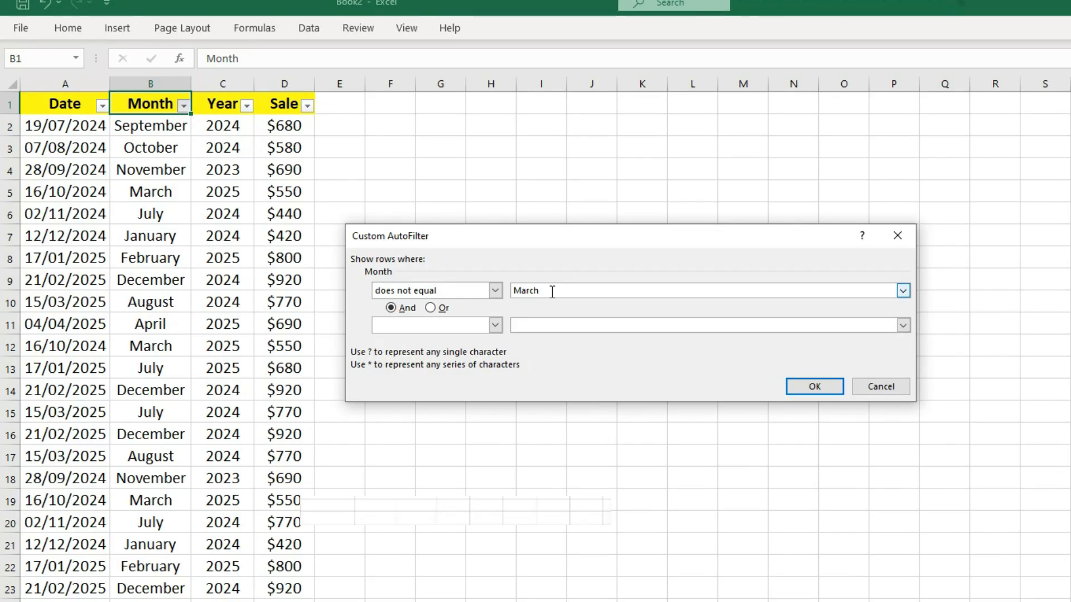
click(812, 385)
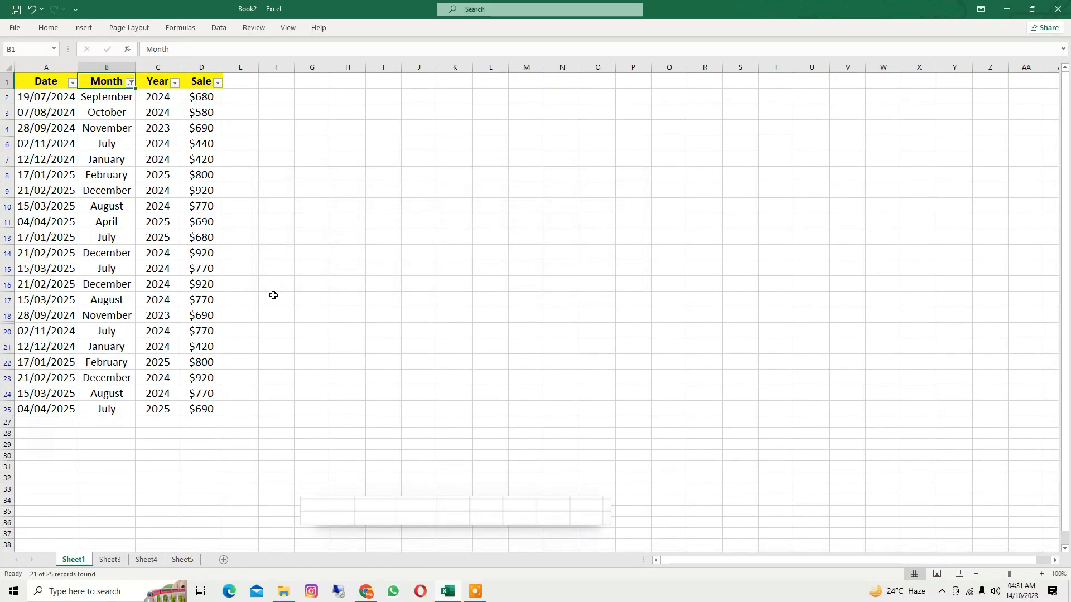
Apply a custom "contains" text filter to the Month column and select the filtered months.
click(130, 83)
mouse_move(207, 186)
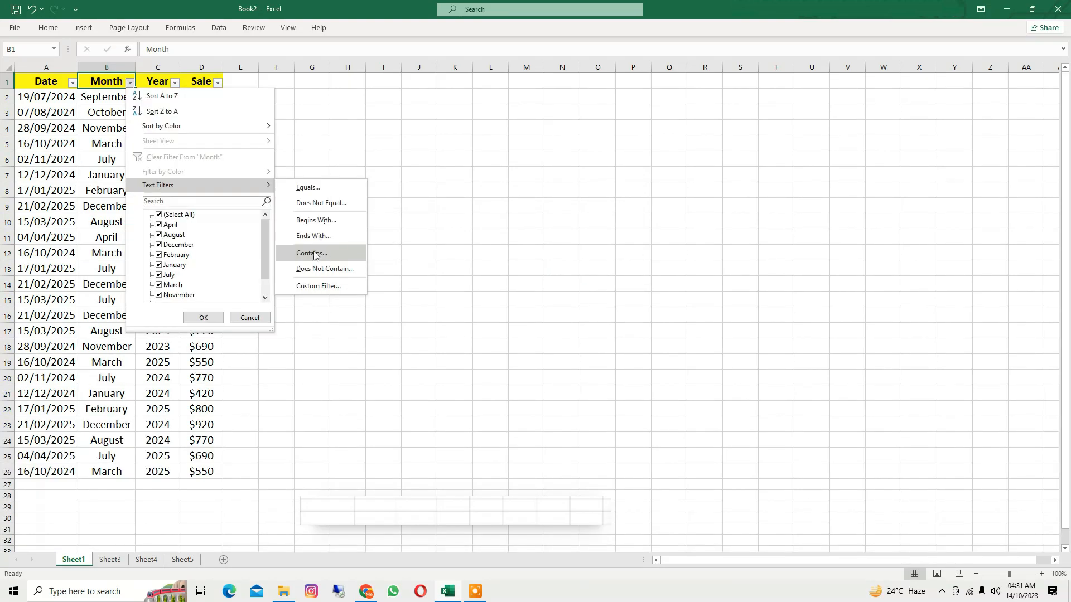
click(320, 253)
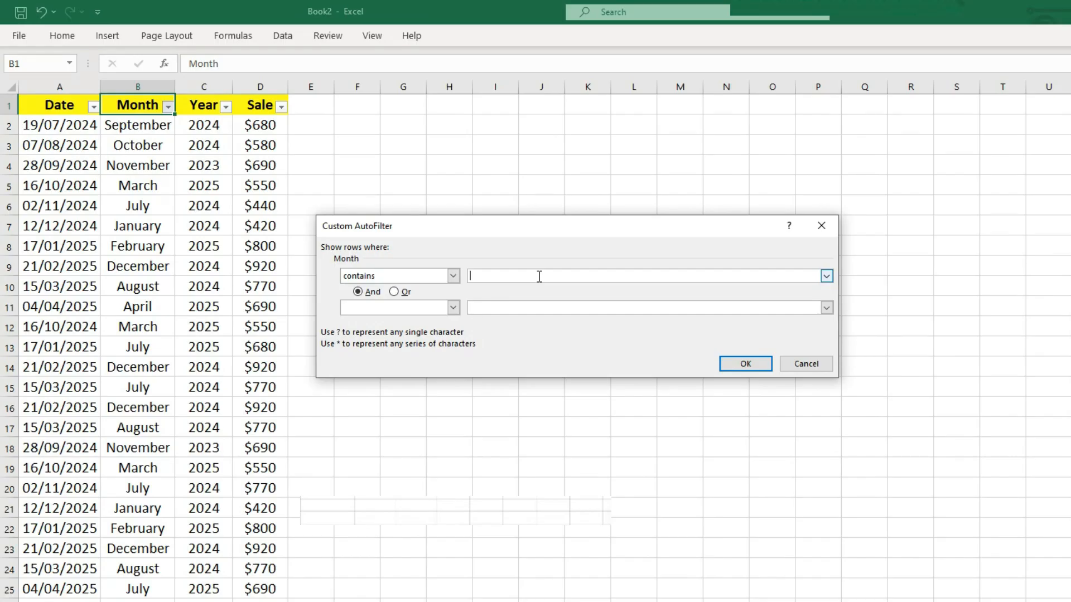
click(746, 365)
drag(132, 127, 140, 344)
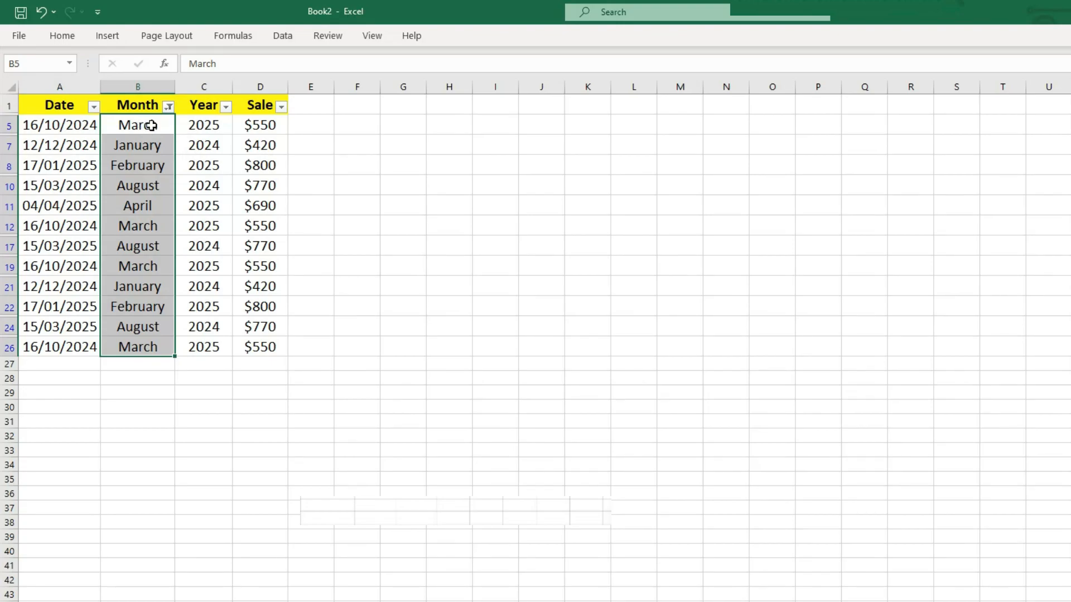
Clear the Month filter by resetting the table's filters, and reselect 2024 and 2025 in the Year column's filter list.
click(147, 106)
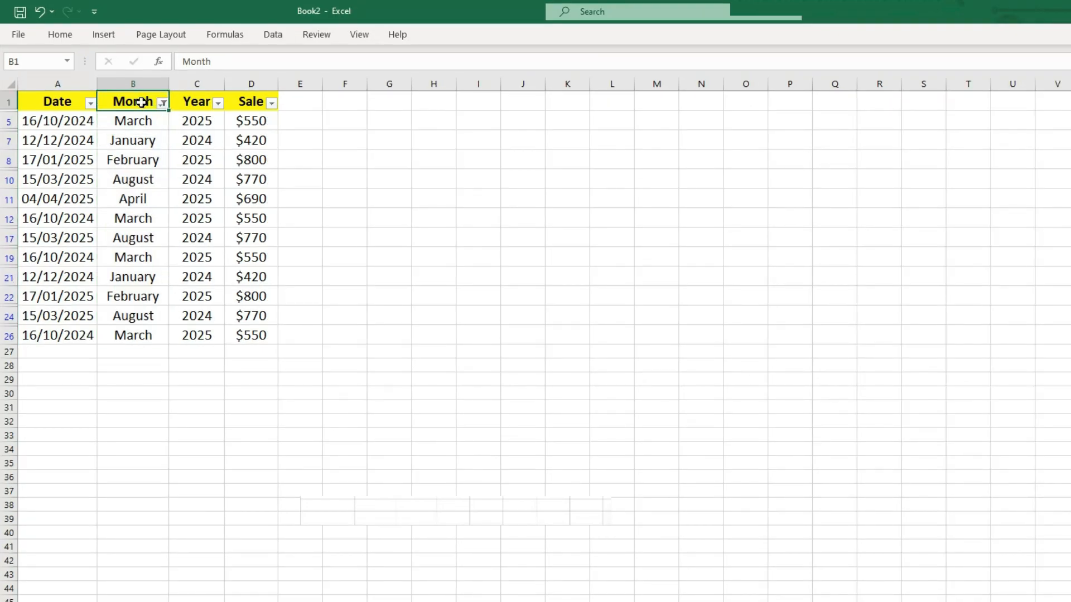
key(ctrl+shift+l)
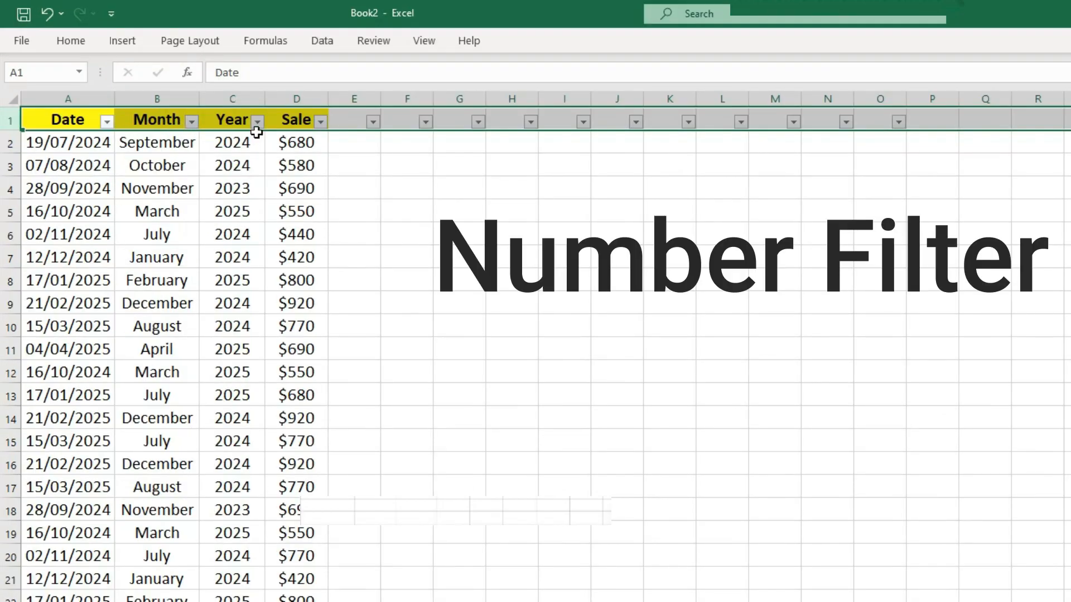
click(257, 122)
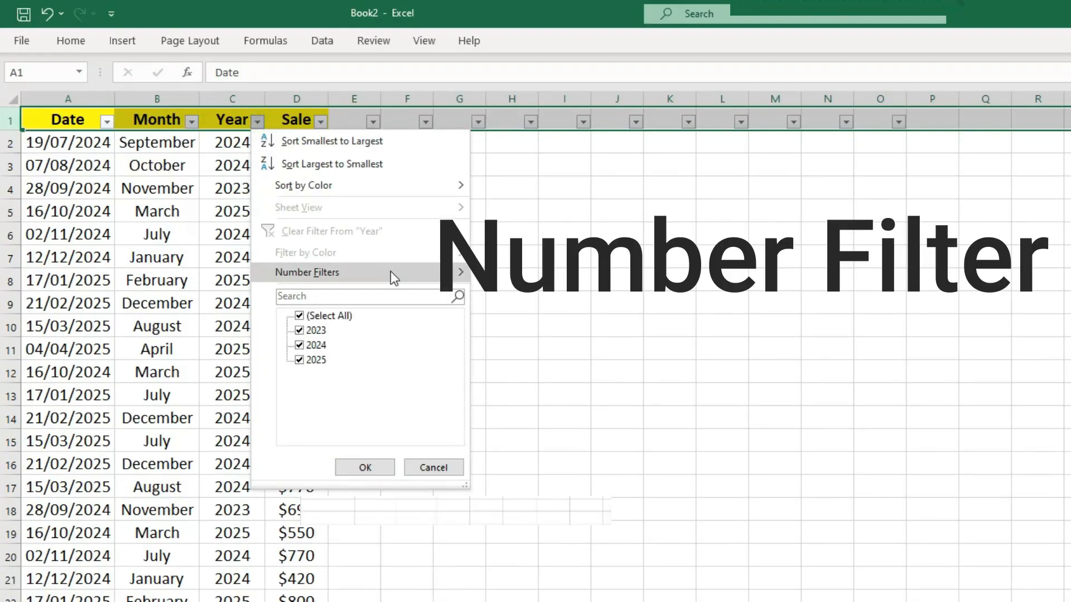
mouse_move(391, 271)
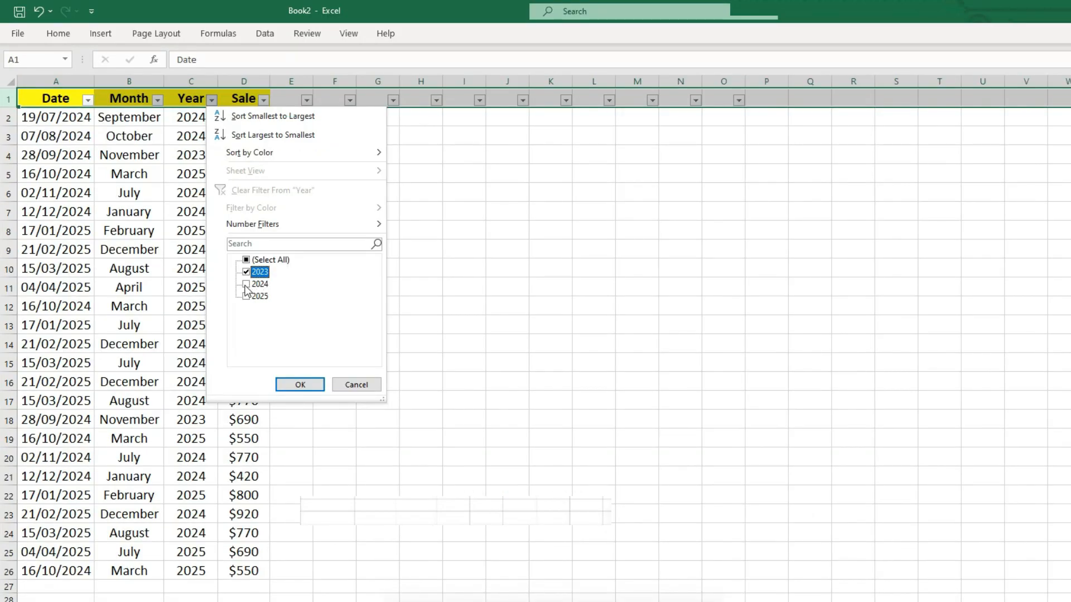
click(246, 284)
click(246, 296)
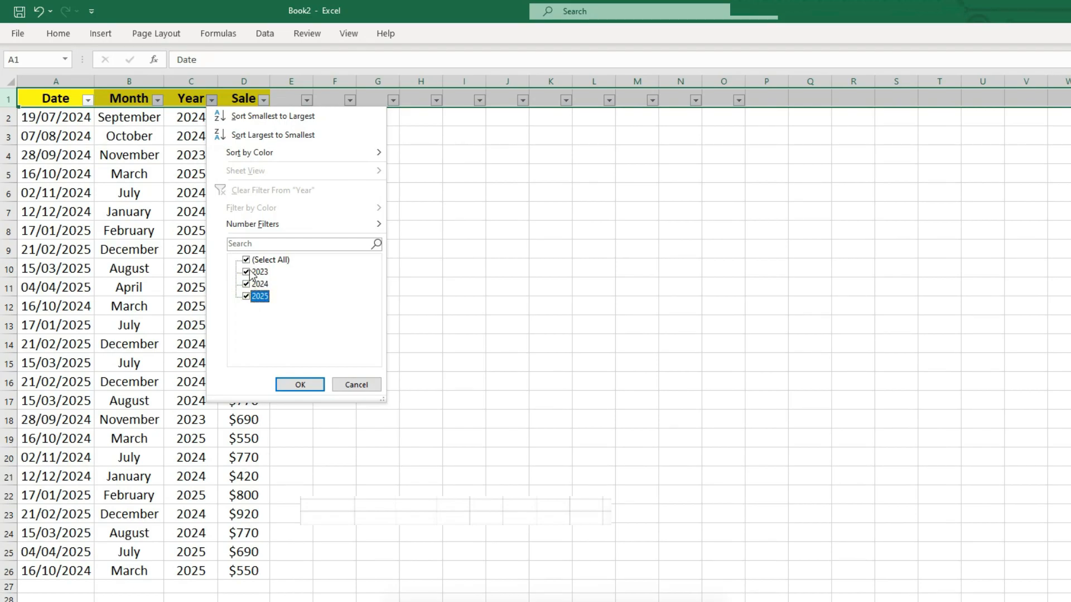
Apply an "is greater than" number filter to the Year column that keeps only 2025 rows, and select the filtered years.
mouse_move(301, 226)
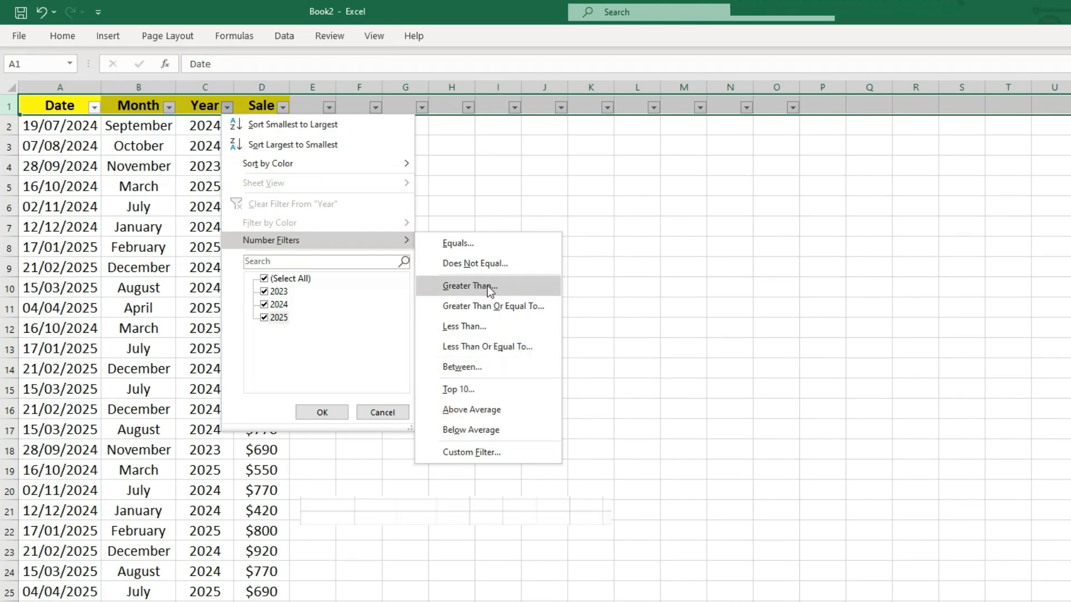
click(469, 286)
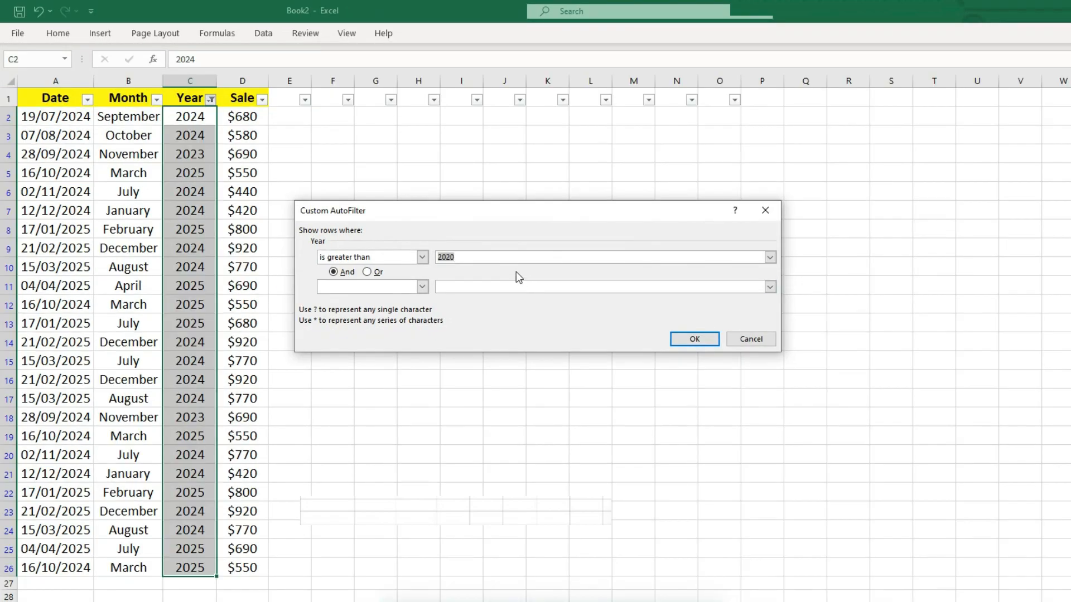
click(551, 280)
key(Return)
click(196, 174)
drag(195, 117, 198, 262)
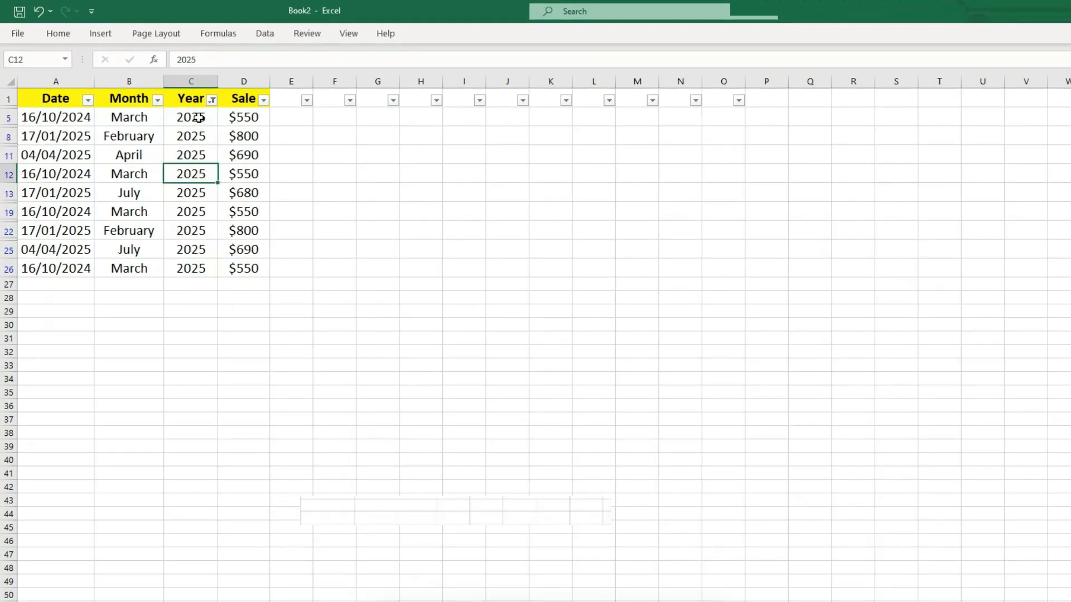
drag(190, 117, 199, 268)
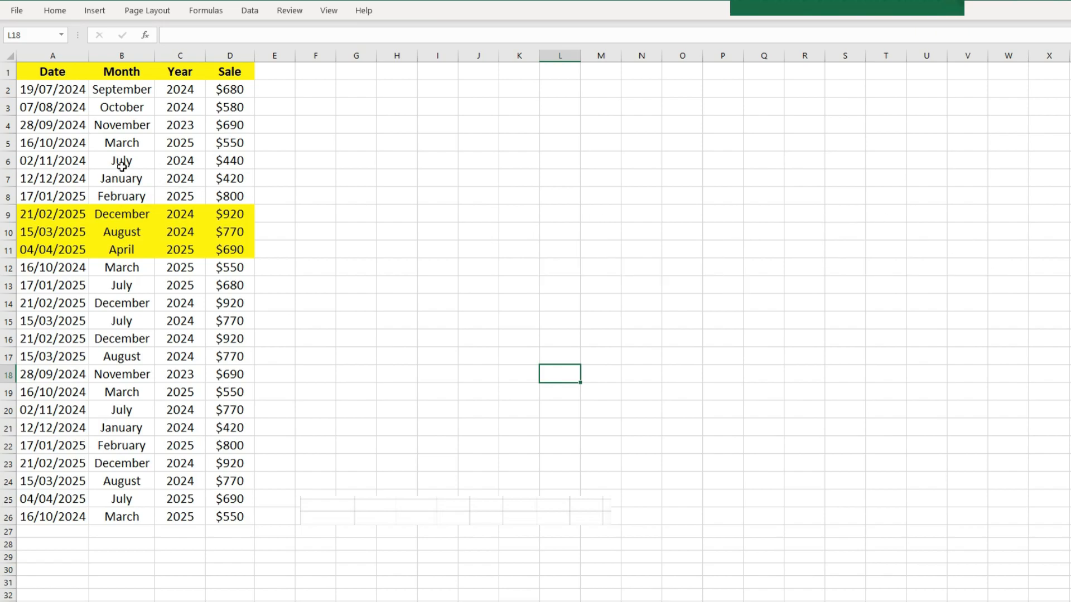
Turn on filters for the table with highlighted rows and filter the Month column by yellow cell color.
click(121, 162)
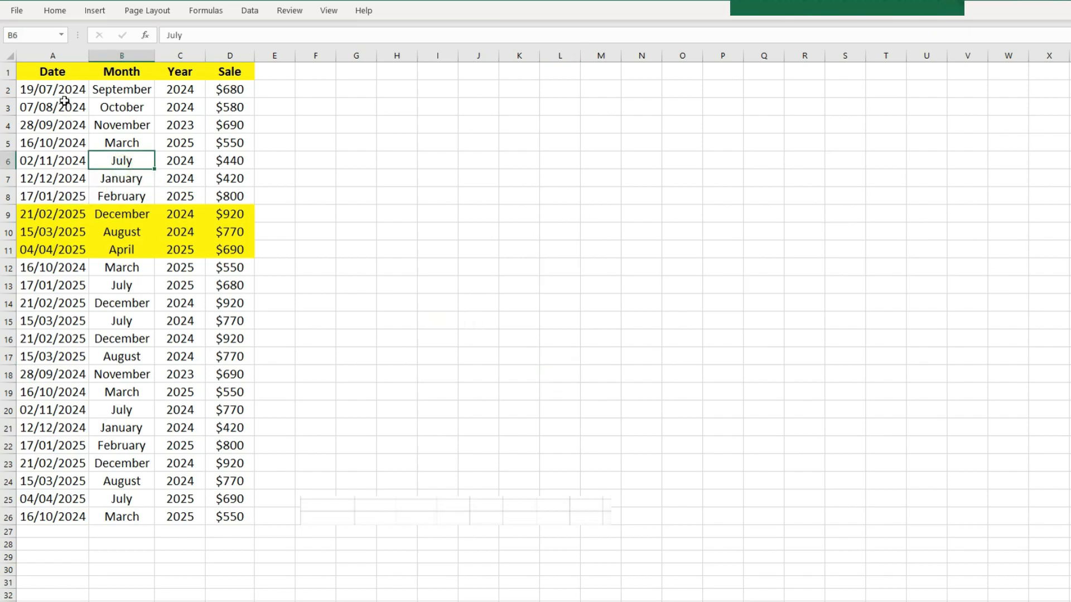
click(68, 72)
key(ctrl+shift+l)
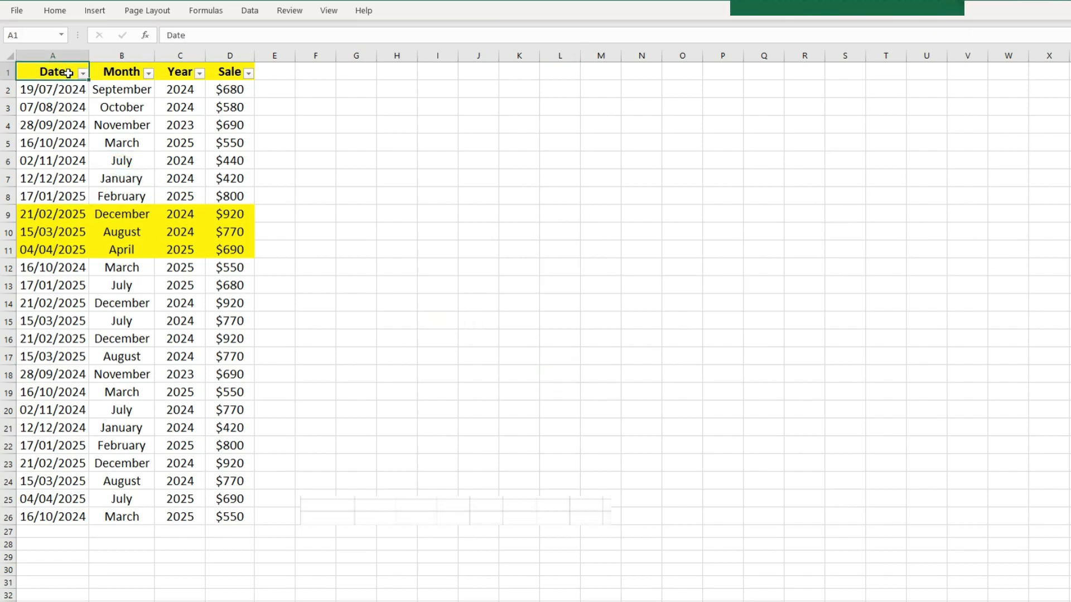
click(148, 73)
mouse_move(213, 180)
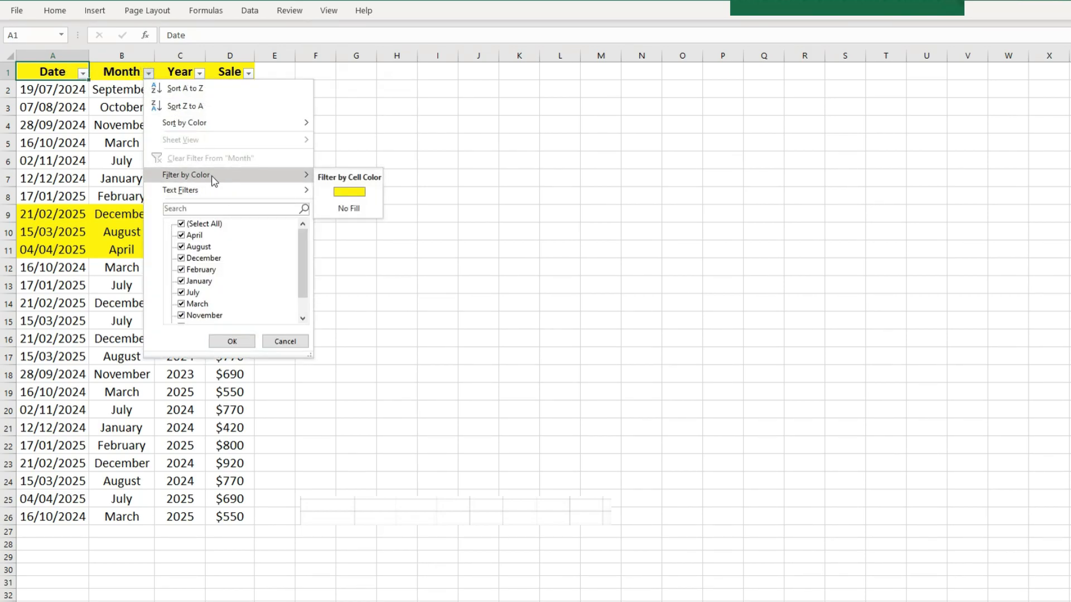
click(348, 193)
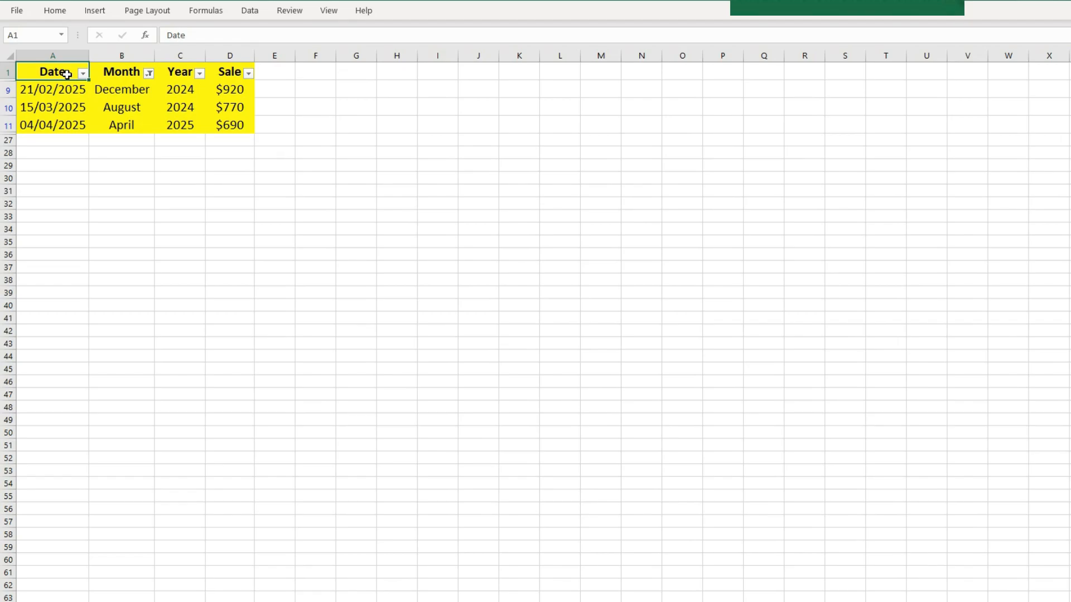
Remove the table's filters and fill the cells A15:D16 with dark blue.
key(ctrl+shift+l)
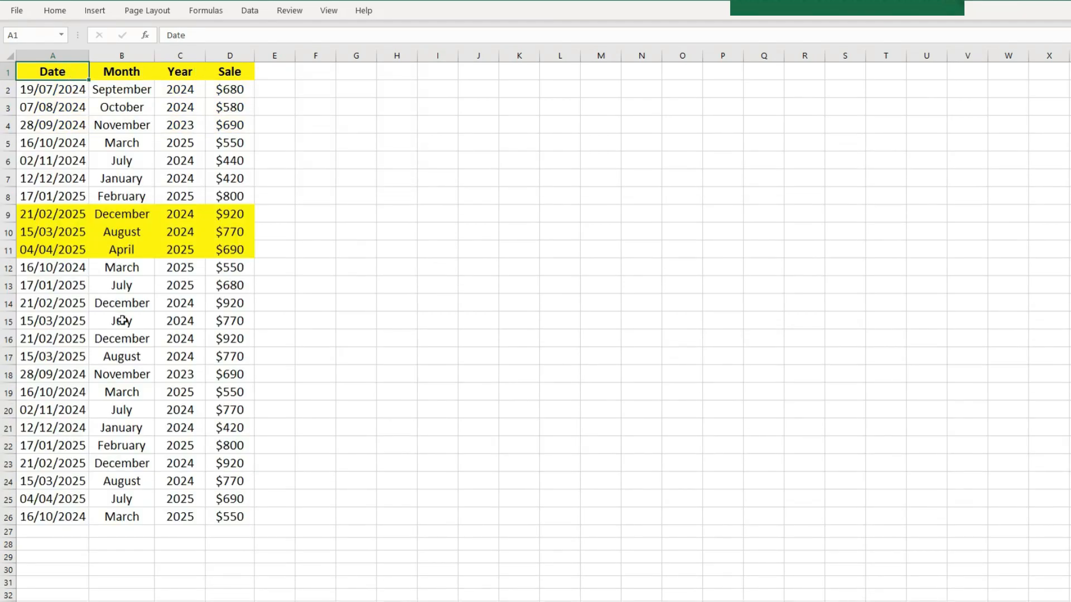
drag(69, 322, 223, 337)
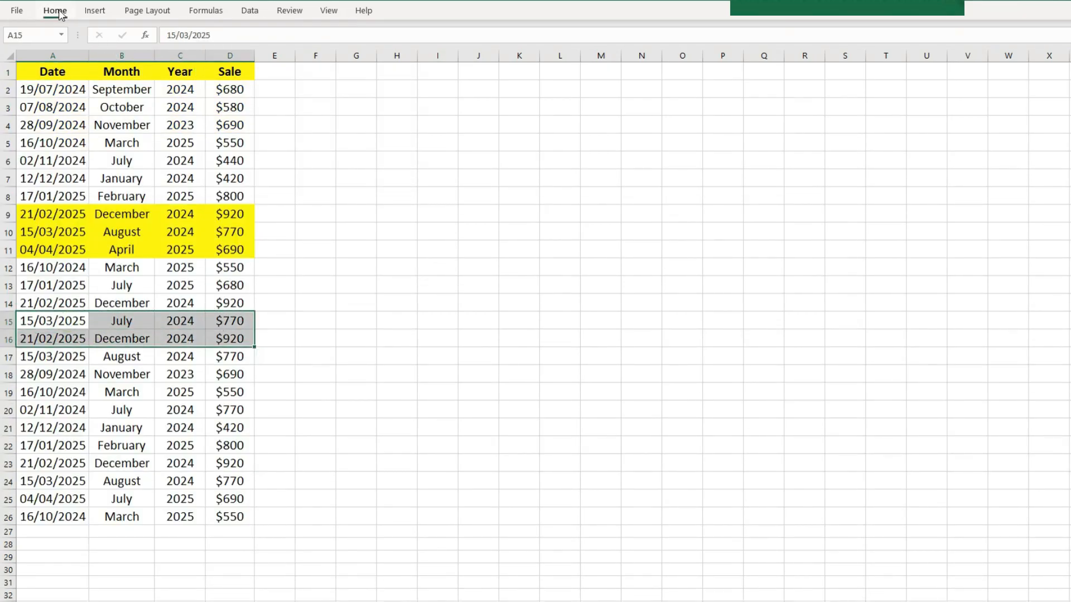
click(55, 11)
click(217, 54)
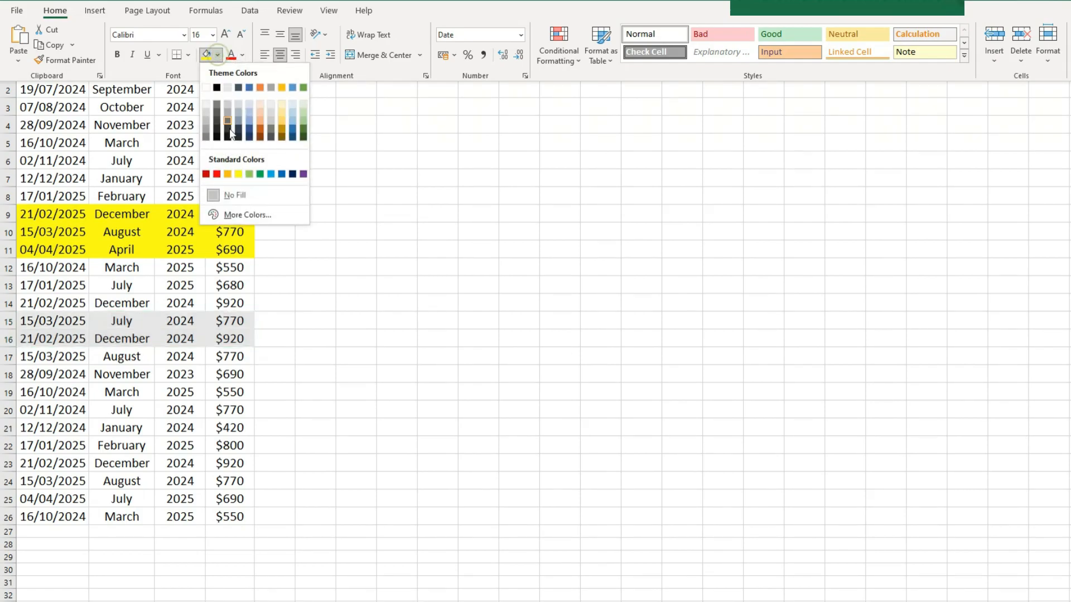
click(251, 132)
click(313, 229)
Turn the table's filters on and filter the Date column by color to show the No Fill cells.
click(66, 71)
key(ctrl+shift+l)
click(82, 73)
mouse_move(168, 174)
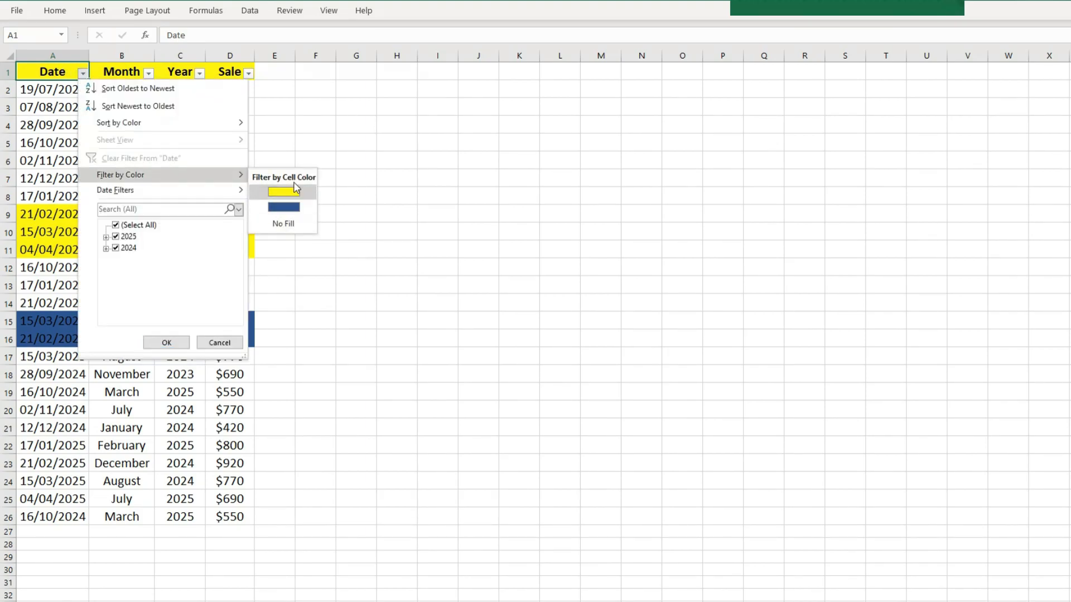
click(285, 225)
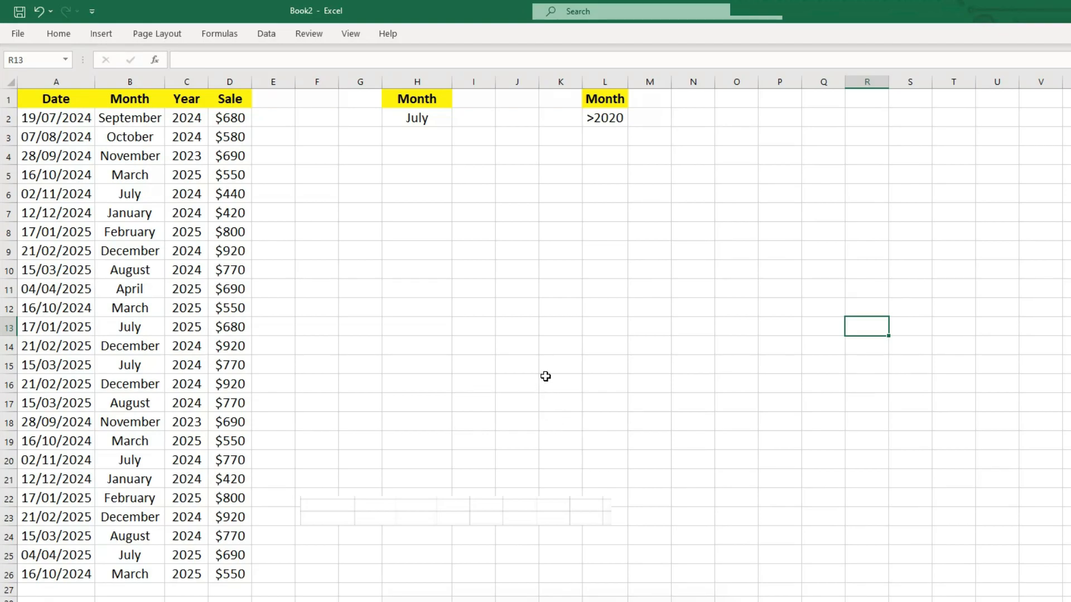
click(434, 601)
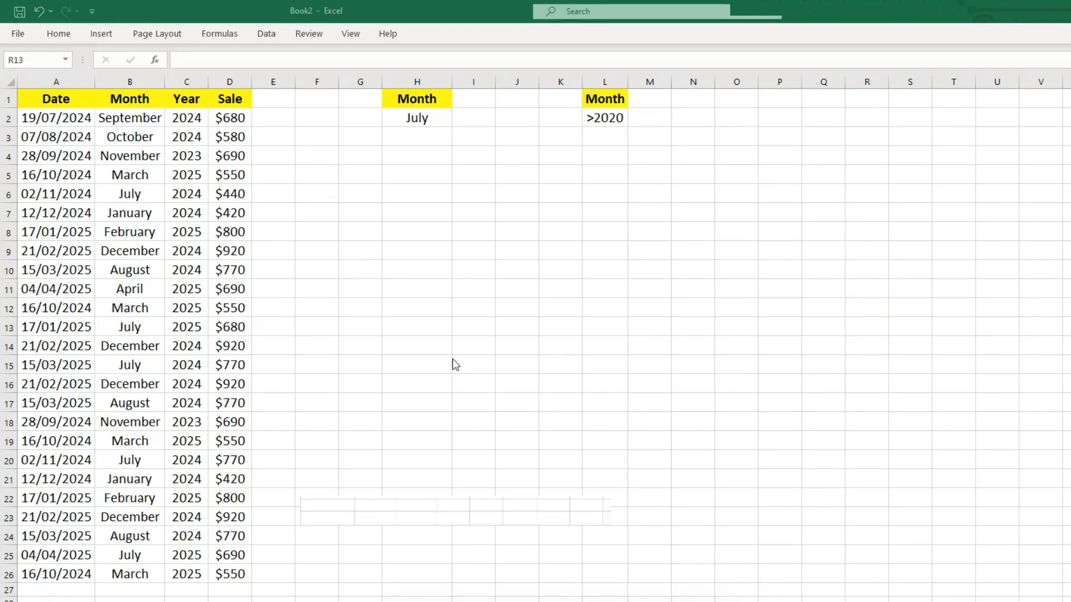
click(466, 325)
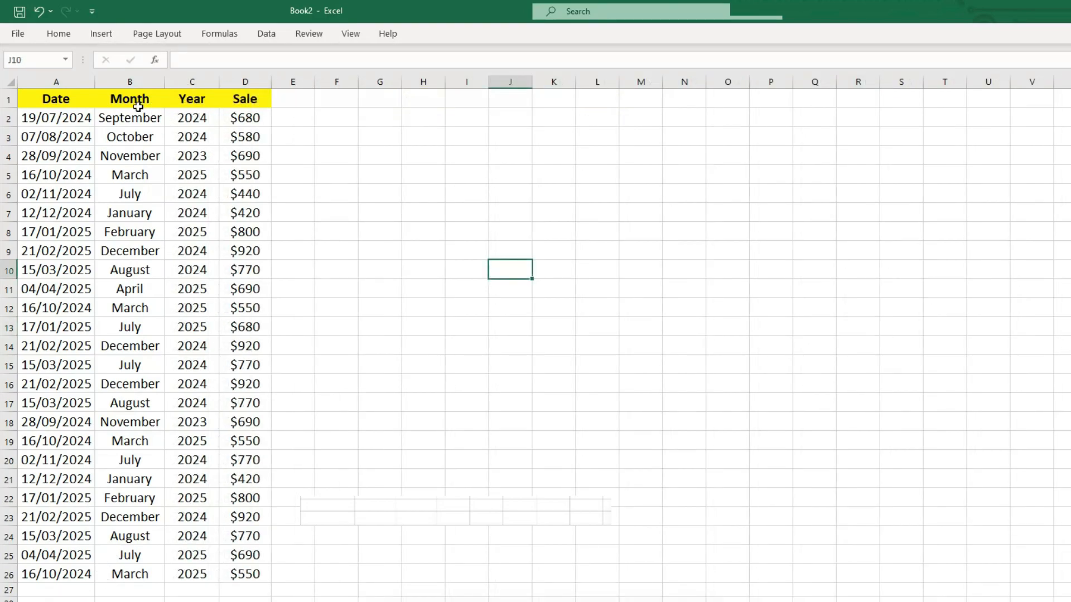
Turn on filters for the sales table and filter the Month column to show only July.
click(138, 101)
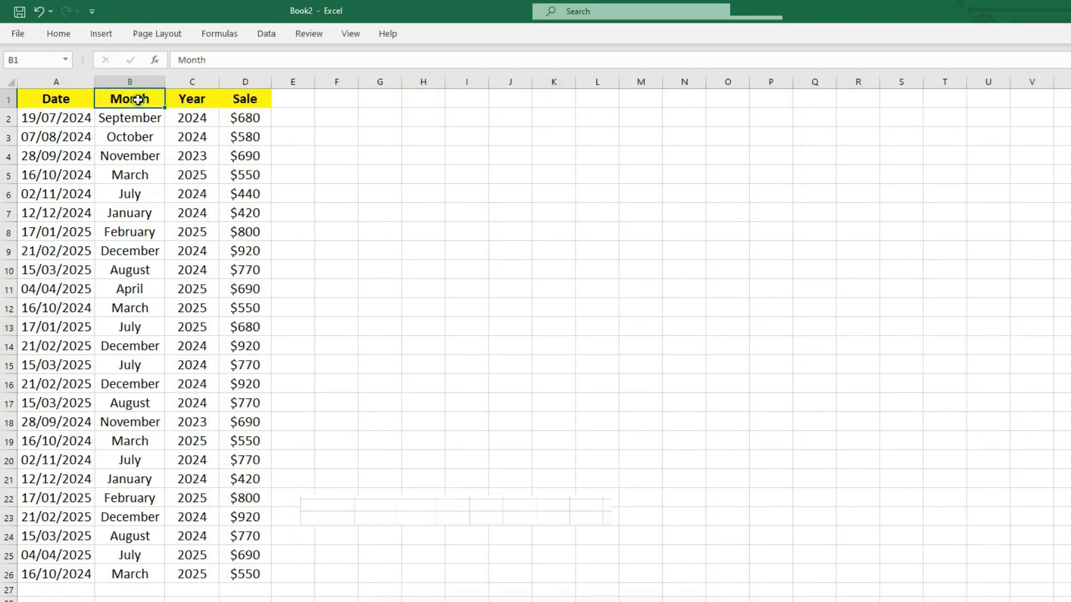
key(ctrl+shift+l)
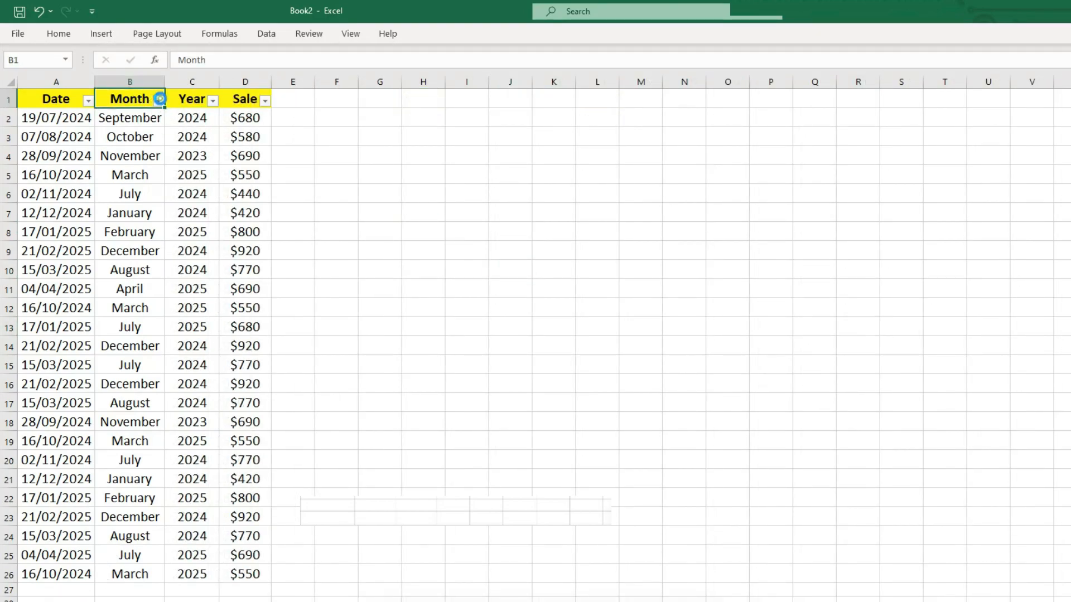
click(158, 100)
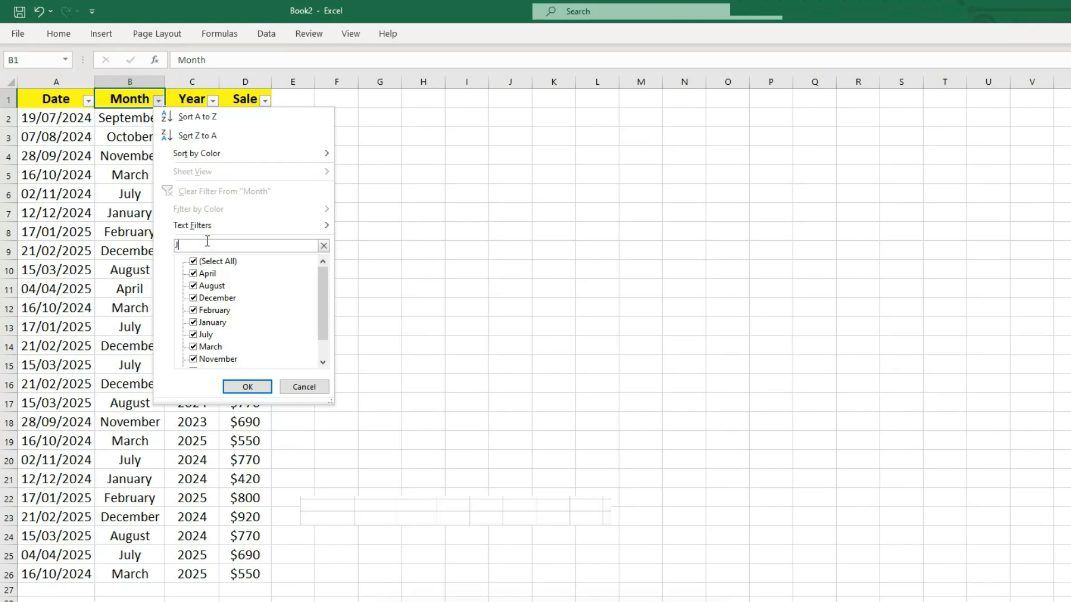
key(Return)
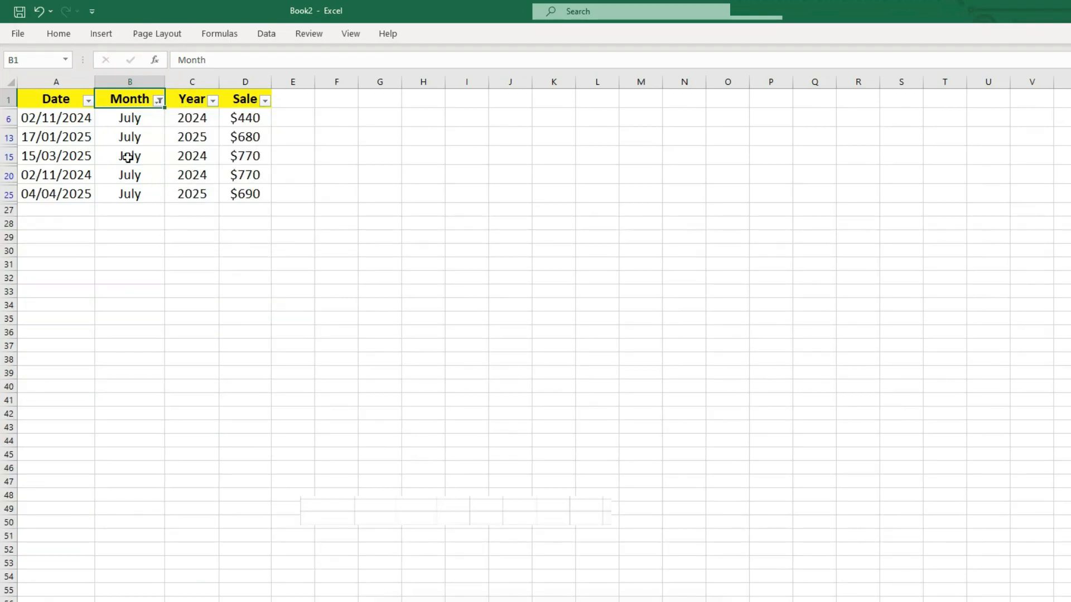
Copy the filtered July rows with their headers, paste them at H1 and autofit column H.
drag(81, 143, 248, 195)
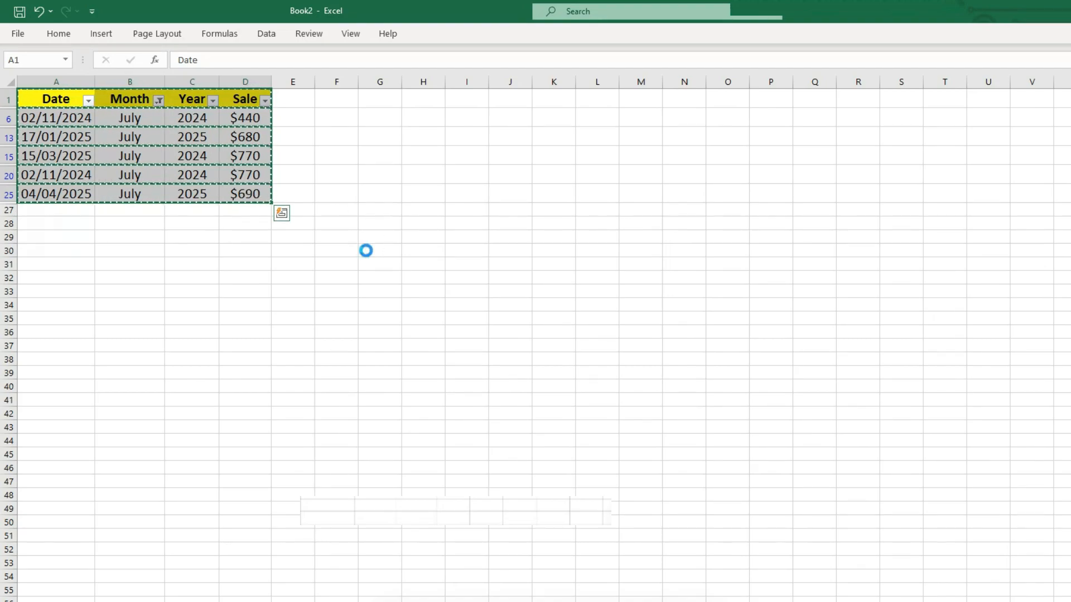
click(422, 95)
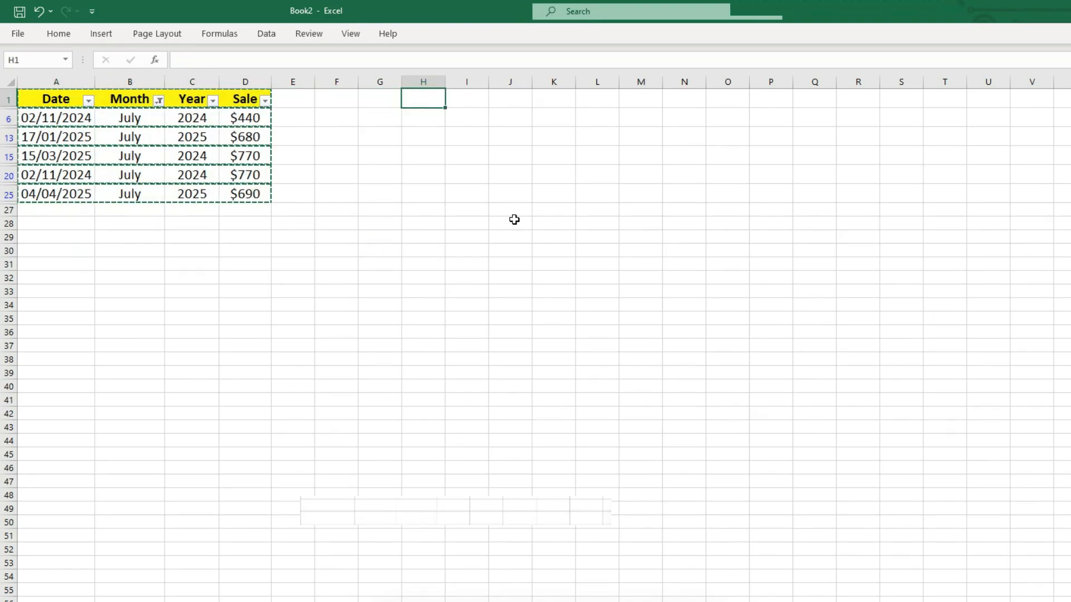
text(Date	Month	Year	Sale 04/04/2025	July	2025	$690)
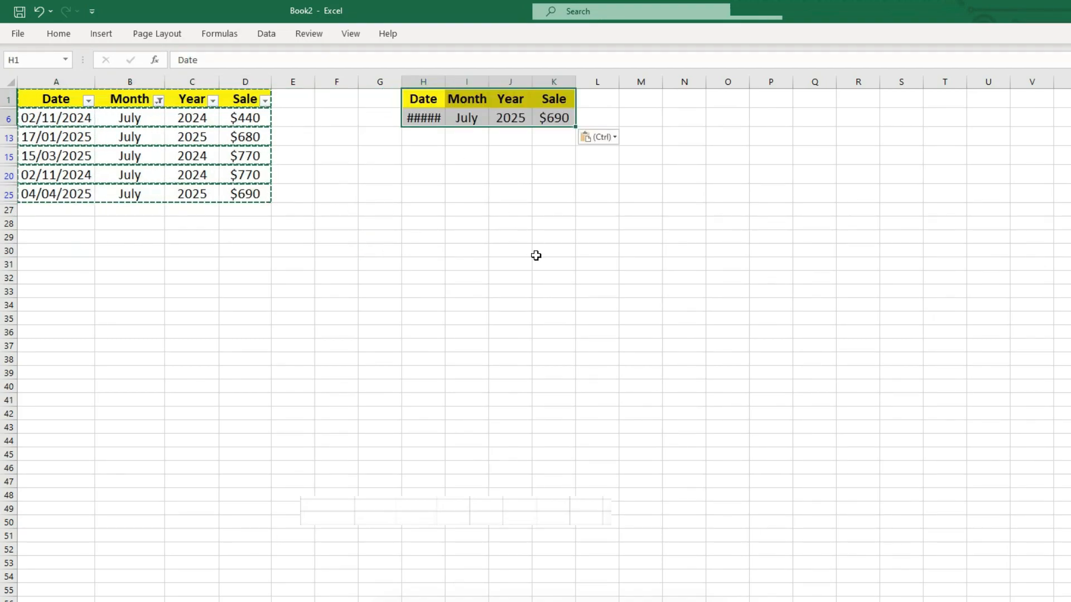
double_click(445, 82)
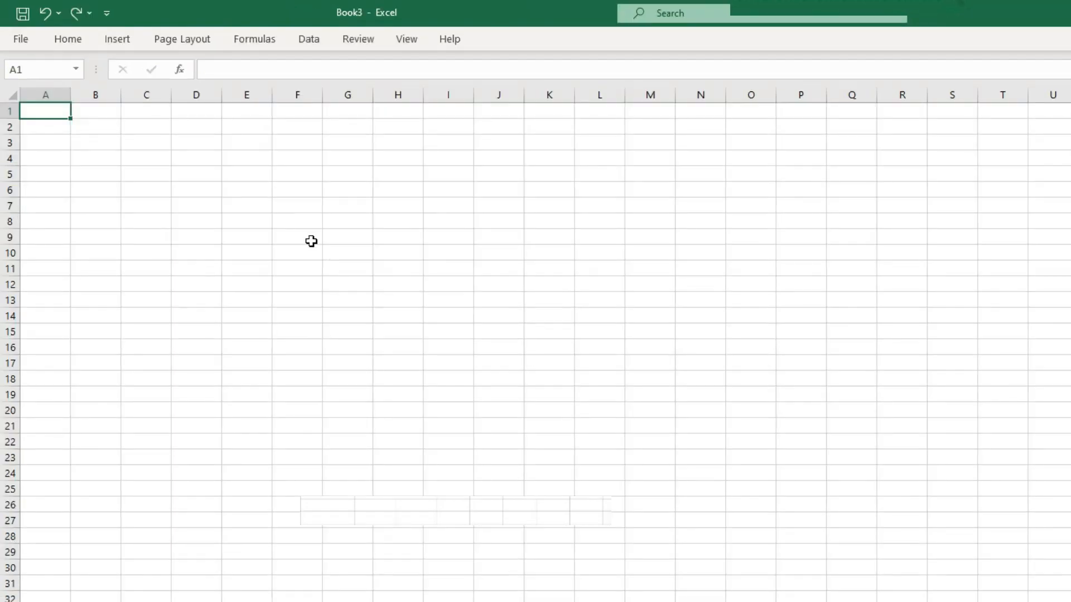
Paste the copied July rows with headers at A1 of a new workbook and autofit the Date column.
text(Date	Month	Year	Sale #####	July	2024	$440 #####	July	2025	$680 #####	July	2024	$770 #####	July	2024	$770 #####	July	2025	$690)
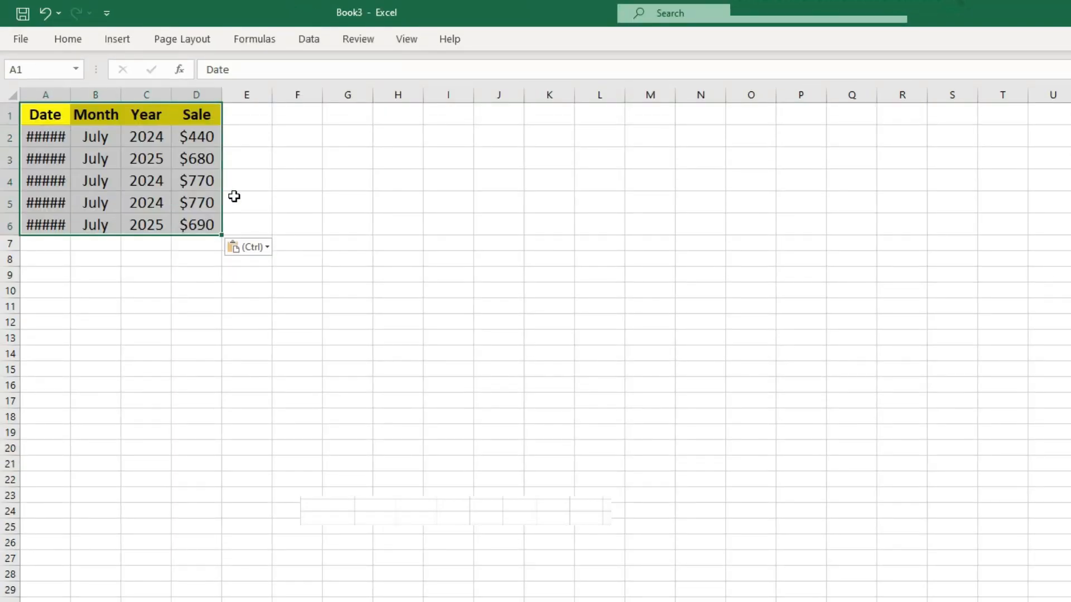
click(62, 95)
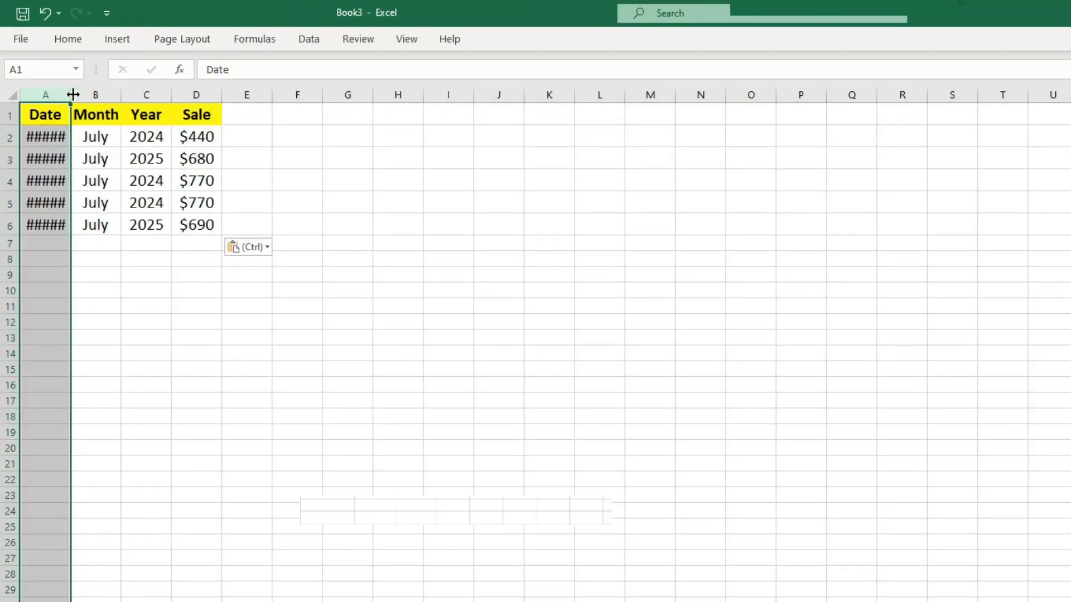
double_click(70, 94)
click(395, 286)
key(alt+F4)
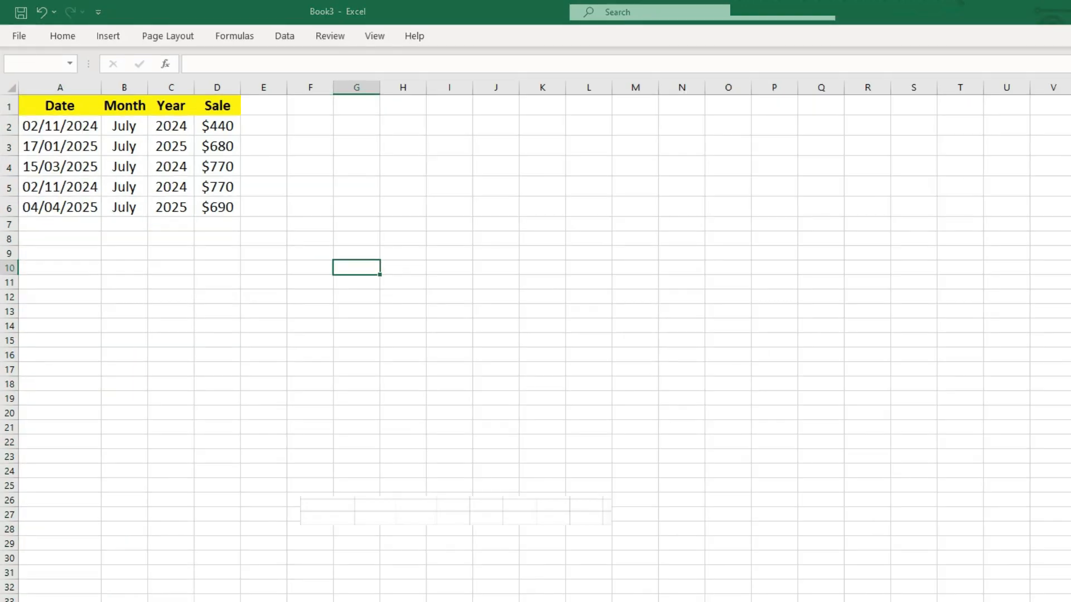
click(802, 466)
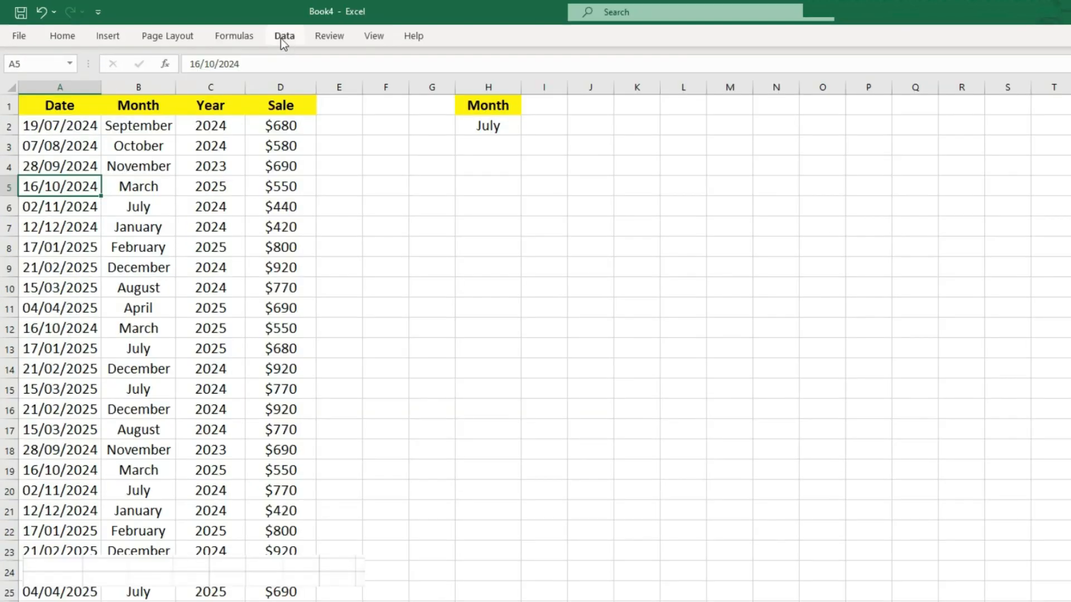
Start an Advanced Filter on the sales table A1:D26 with H1:H2 as the criteria range.
click(283, 37)
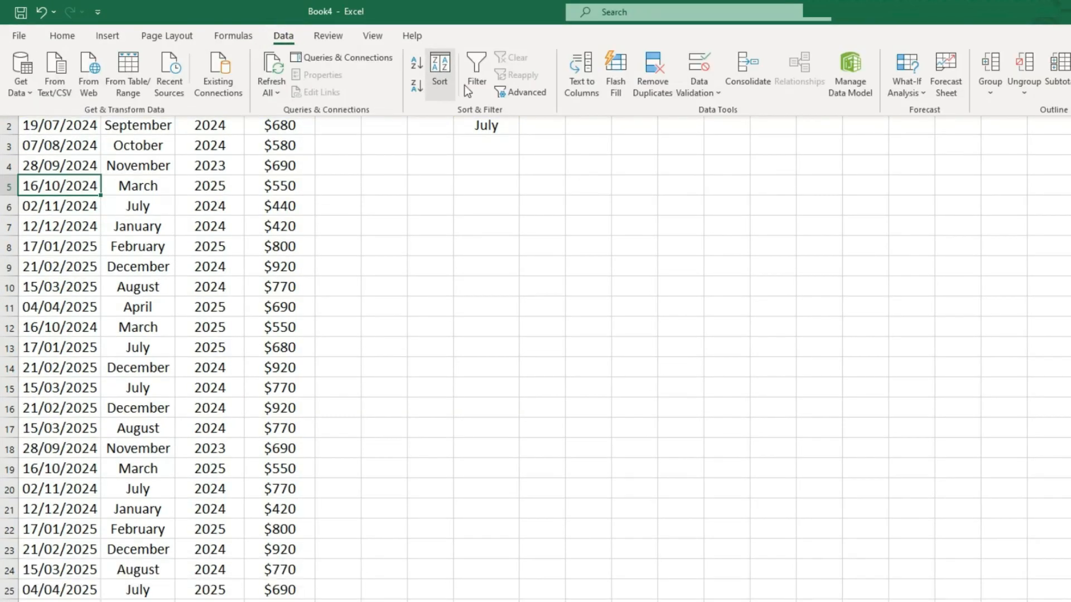
click(522, 92)
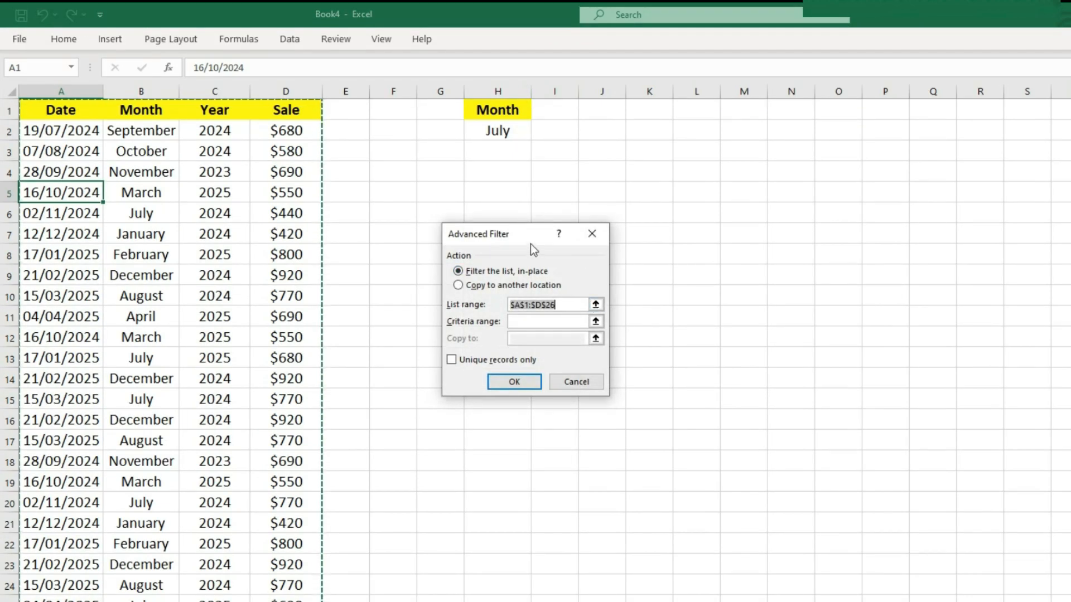
drag(530, 243, 592, 301)
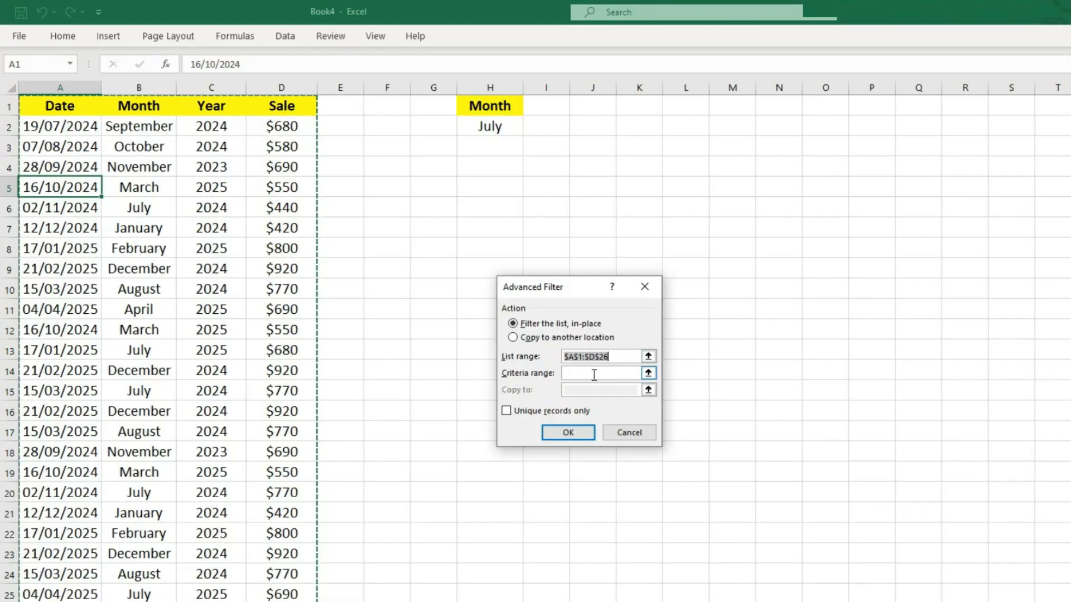
click(501, 314)
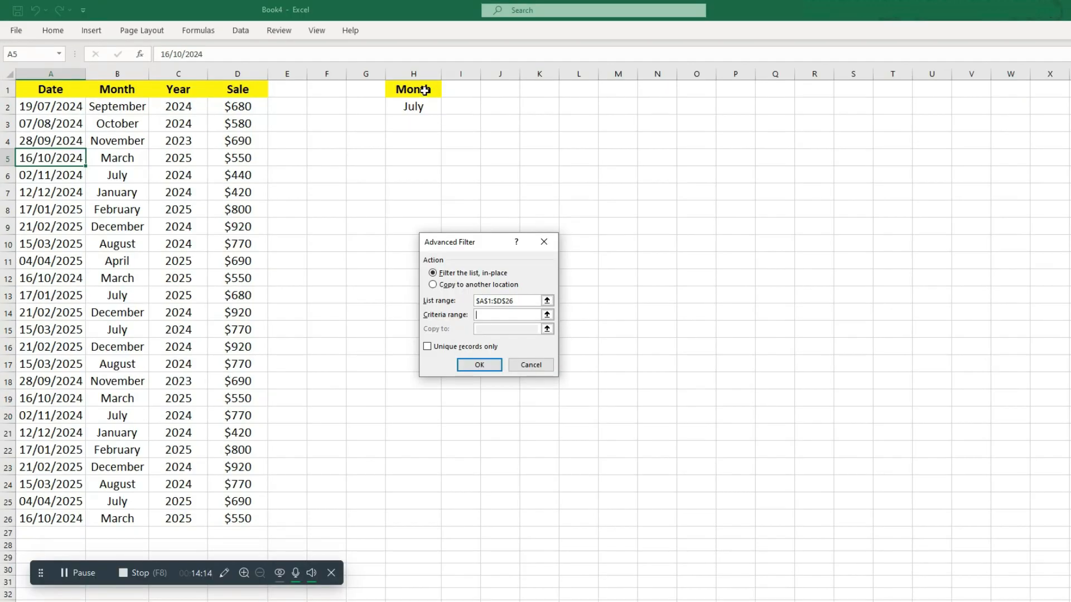
drag(507, 109, 505, 128)
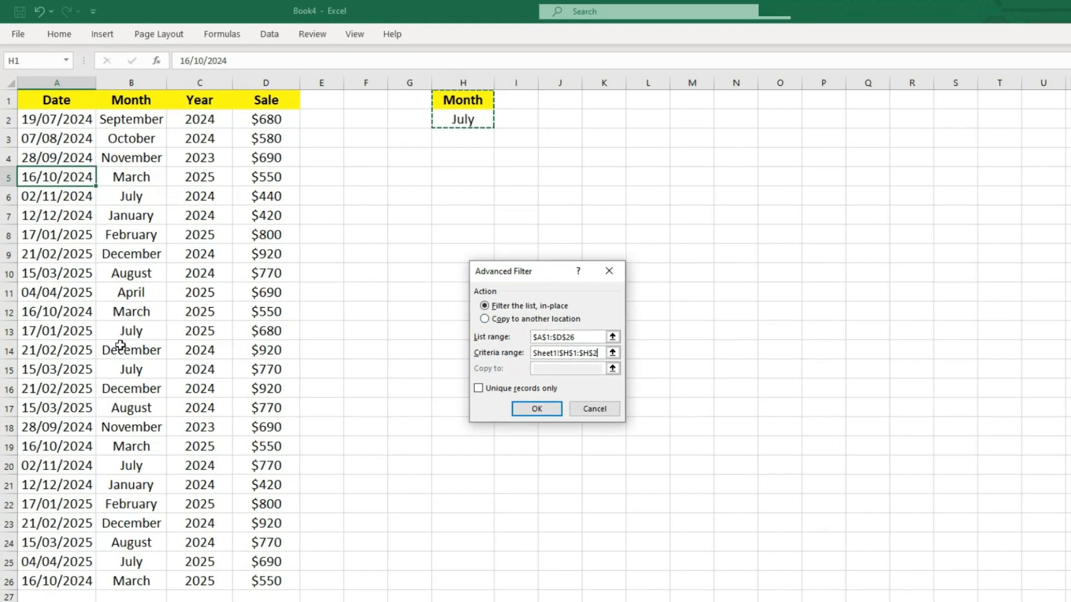
Apply the Advanced Filter so it copies the matching rows to M1, and autofit column M.
click(505, 324)
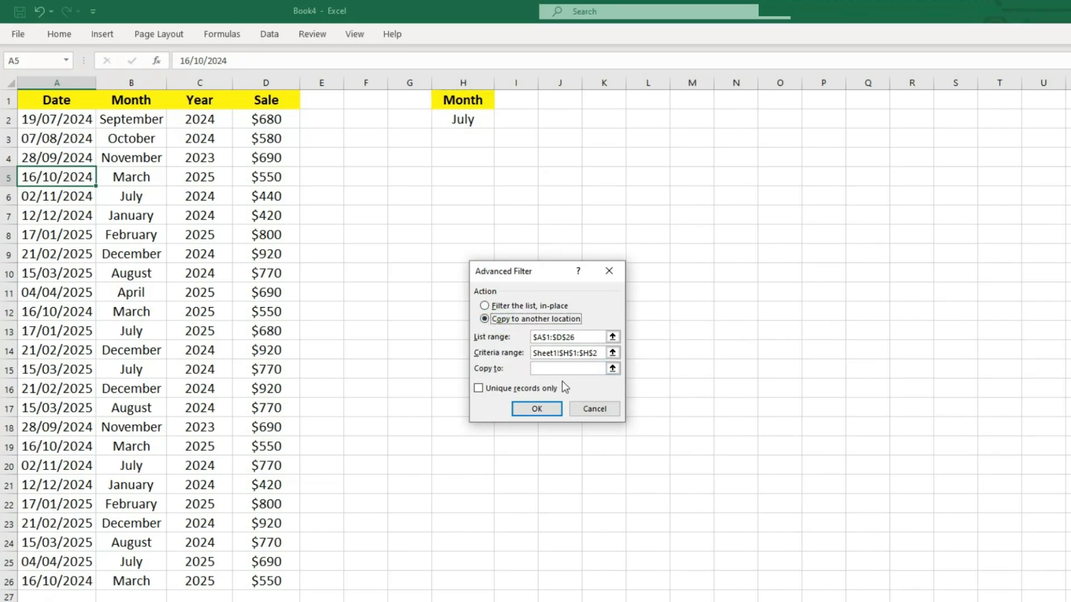
click(563, 370)
click(695, 103)
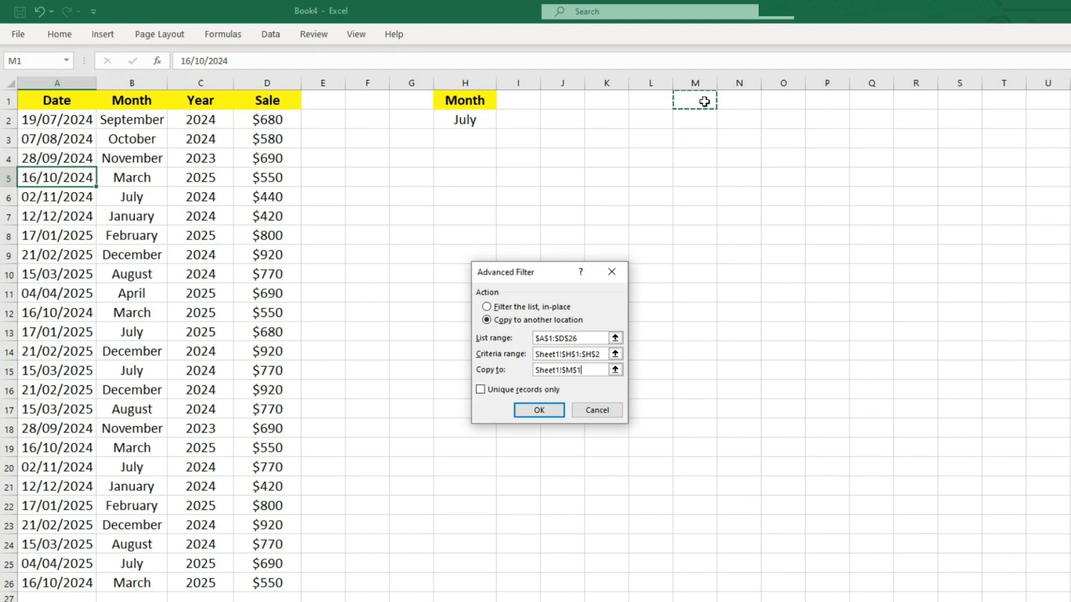
click(541, 412)
drag(722, 83, 721, 84)
double_click(722, 83)
Review the sales table against the Month and Sale criteria in H1:I2.
click(452, 120)
drag(126, 120, 268, 584)
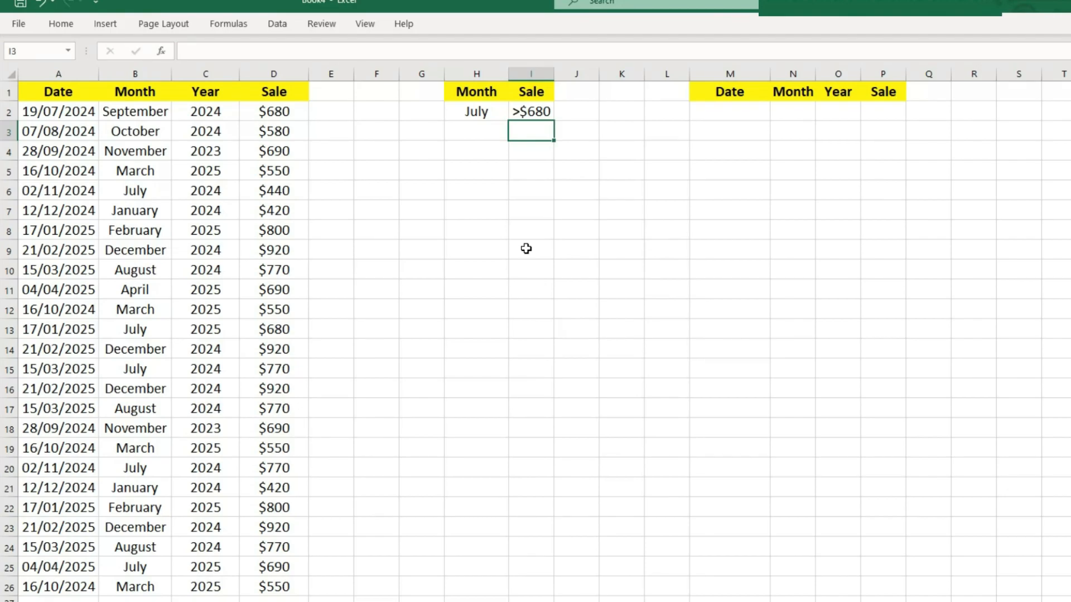
click(564, 198)
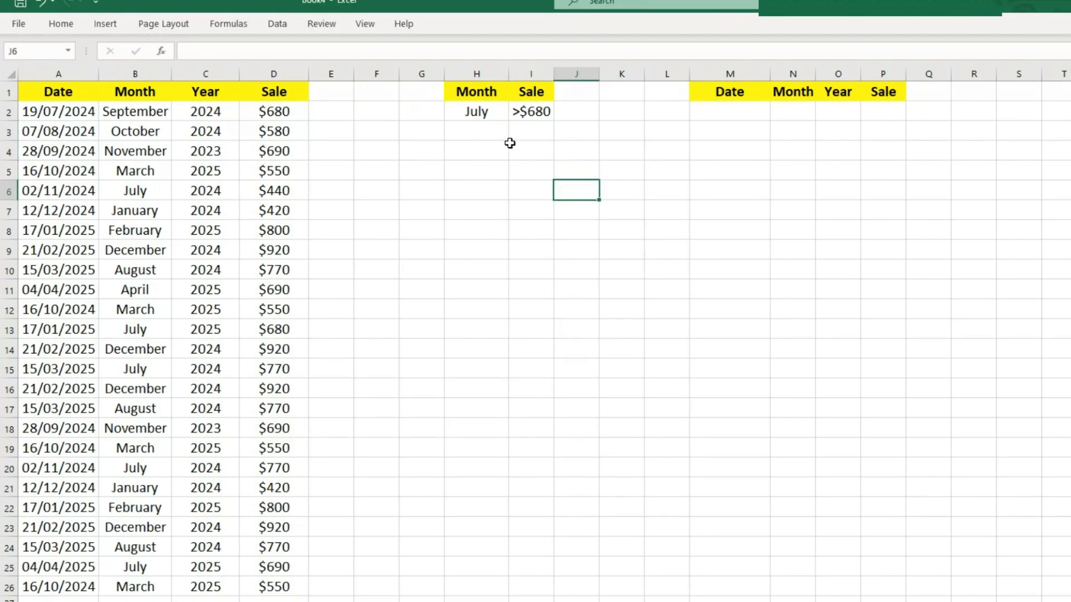
click(477, 244)
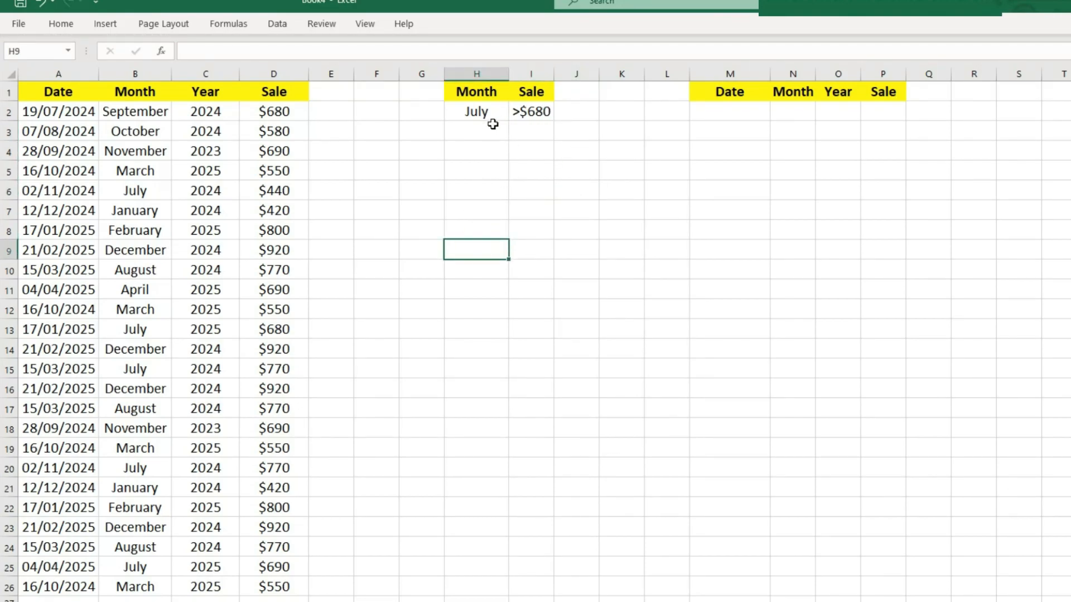
drag(495, 102, 547, 110)
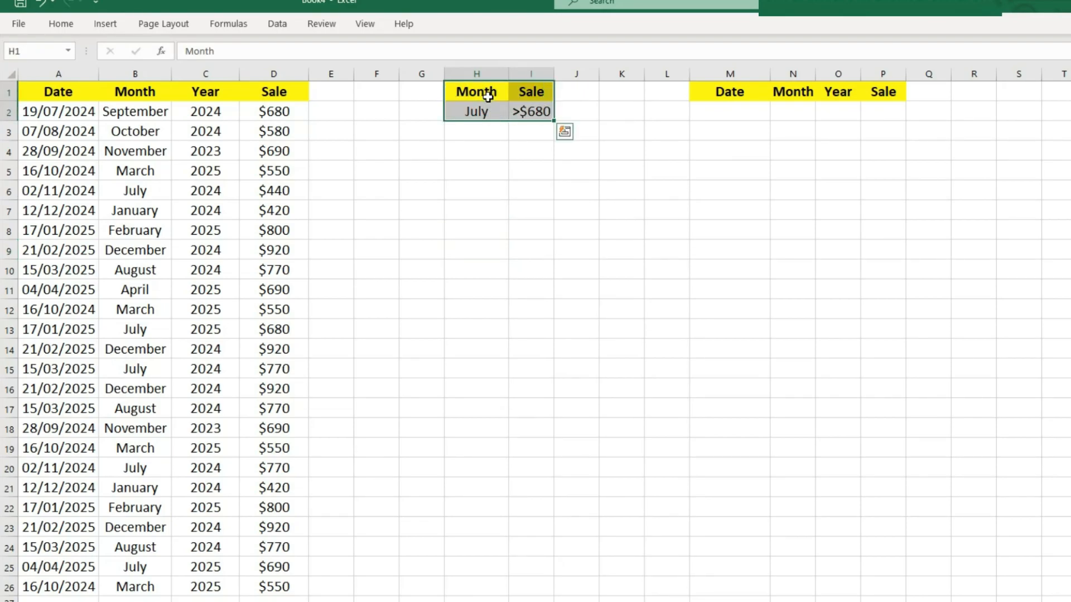
Open the Advanced Filter for the sales table again and set the criteria range to H1:I2.
click(205, 150)
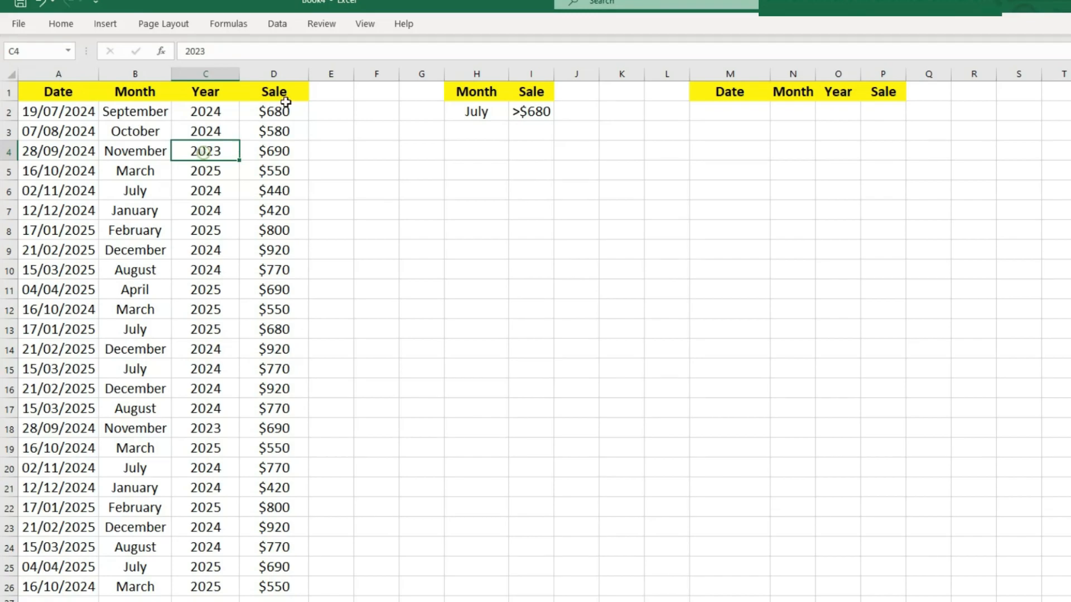
click(278, 24)
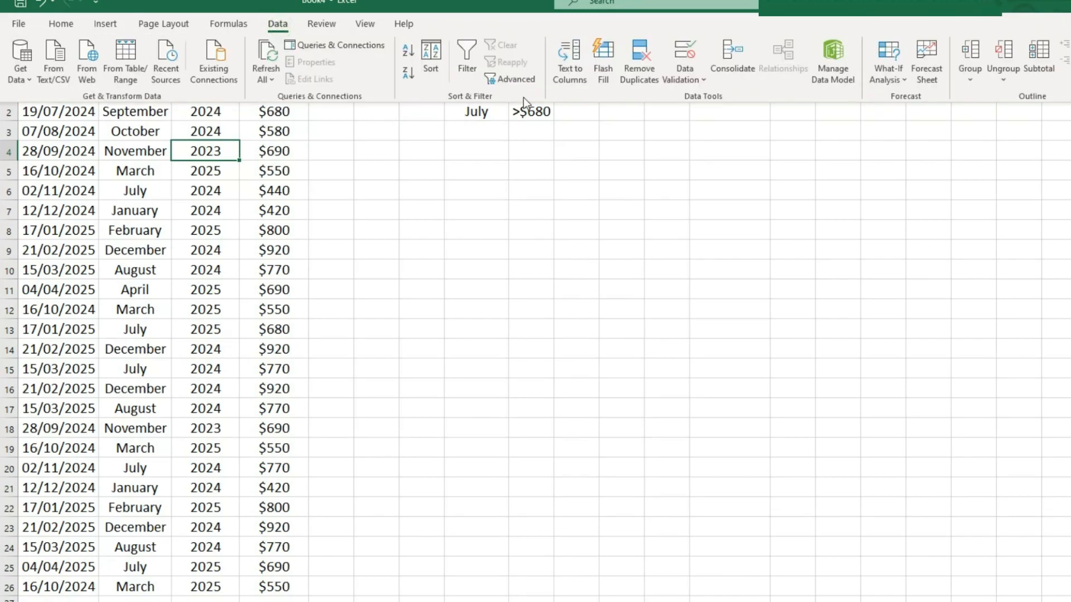
click(514, 81)
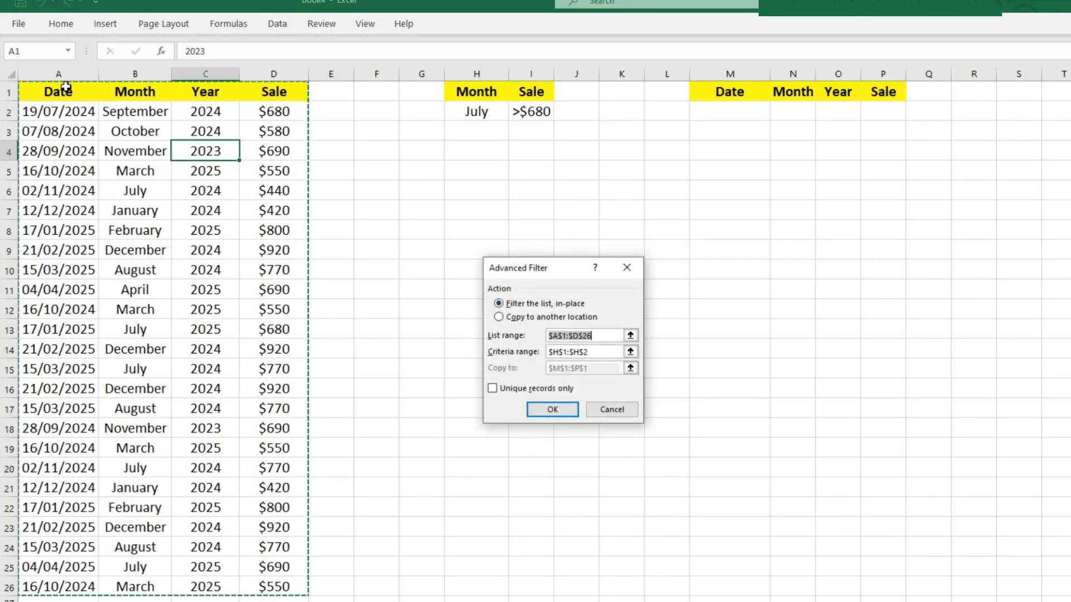
click(630, 351)
drag(481, 93, 533, 109)
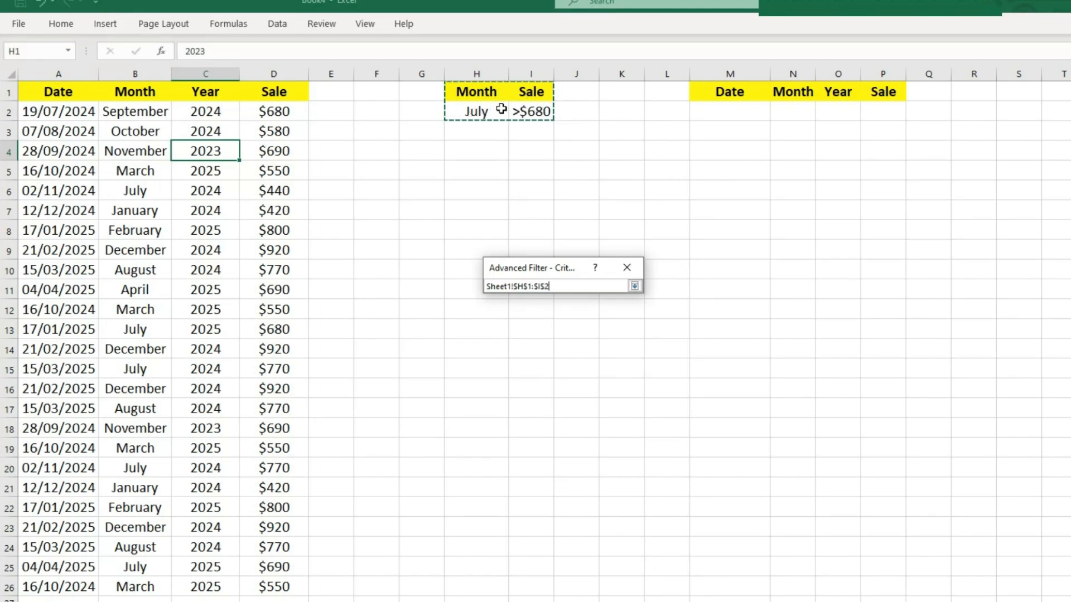
key(Return)
Set the Advanced Filter to copy to another location, replace the destination with M2 and apply it.
click(500, 317)
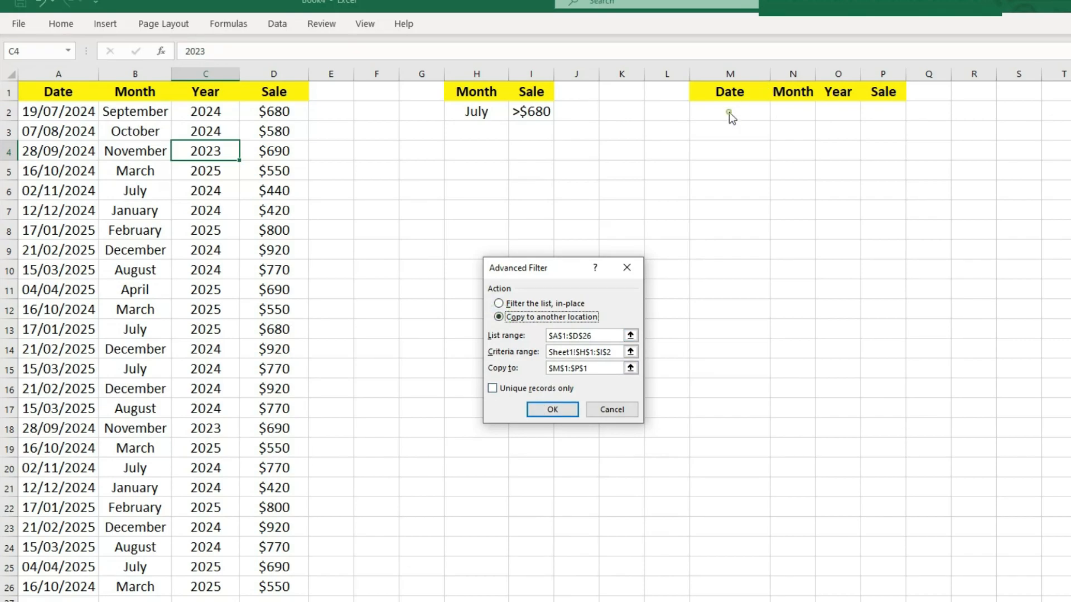
click(605, 368)
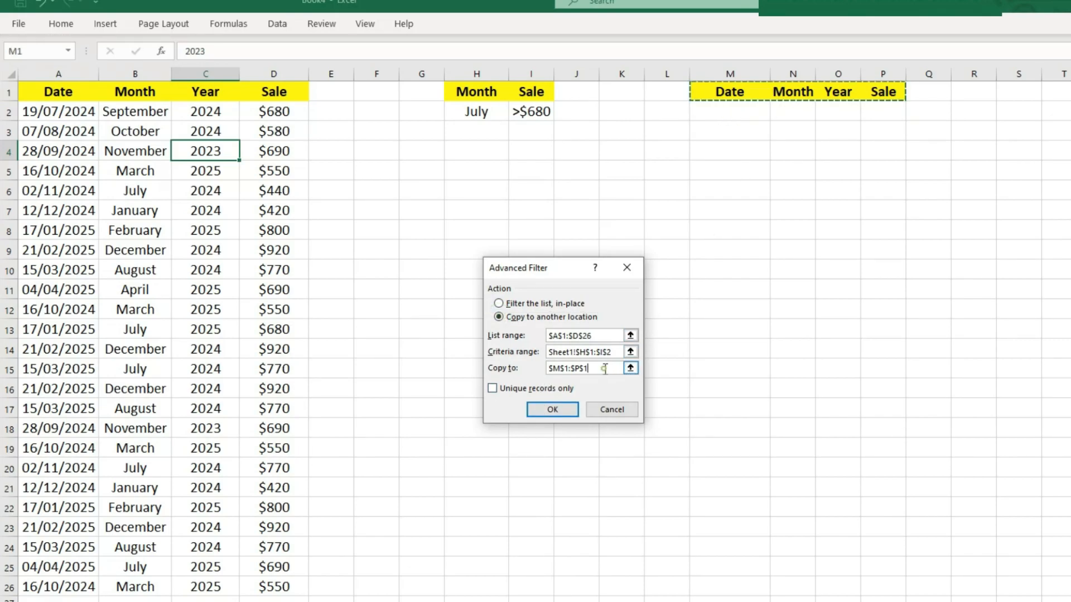
double_click(580, 368)
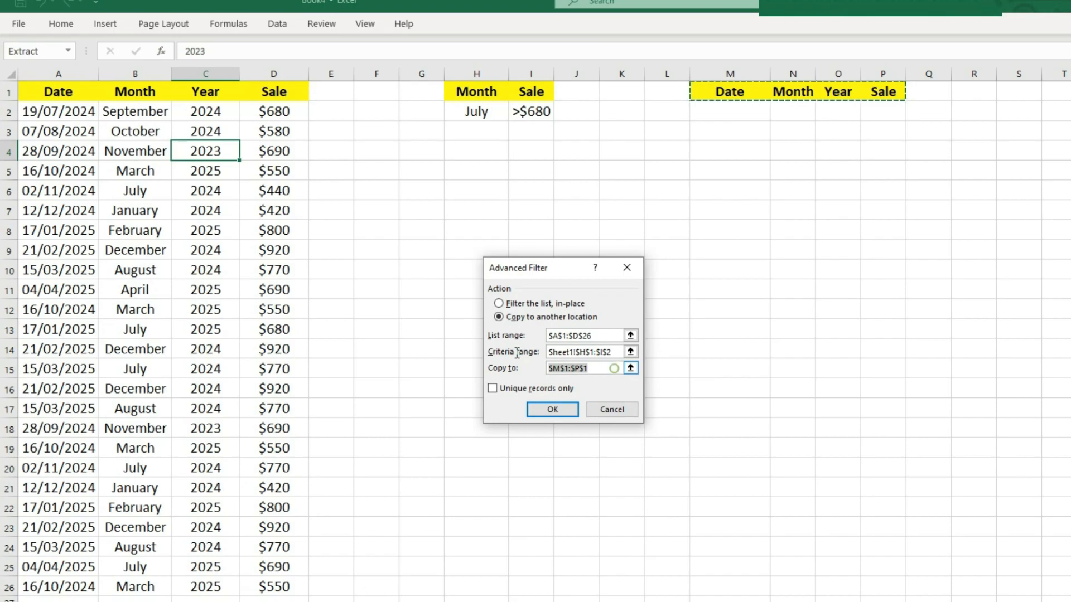
key(BackSpace)
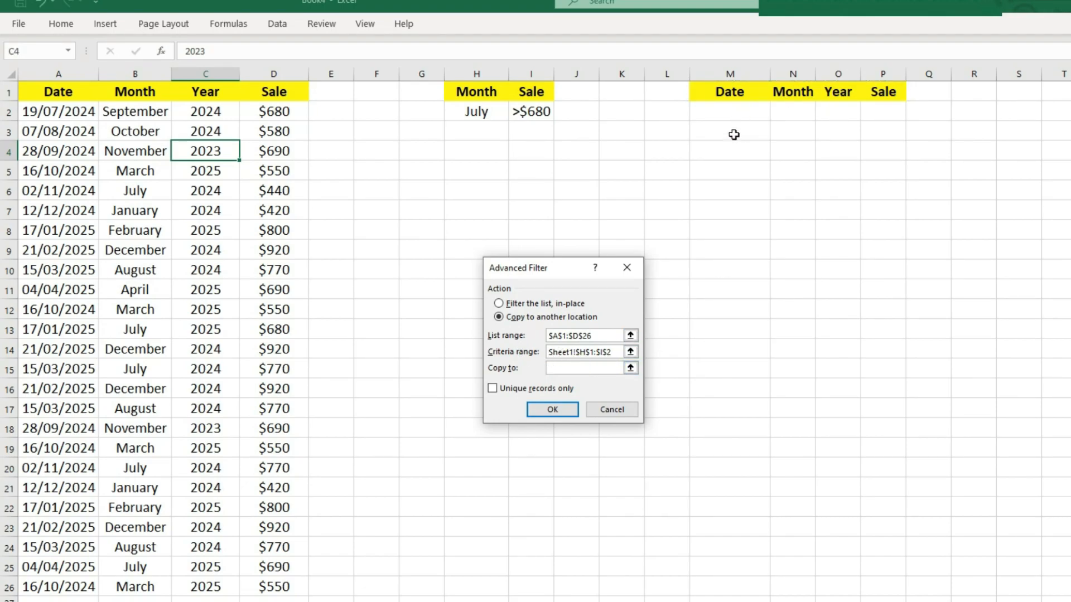
click(735, 106)
click(552, 409)
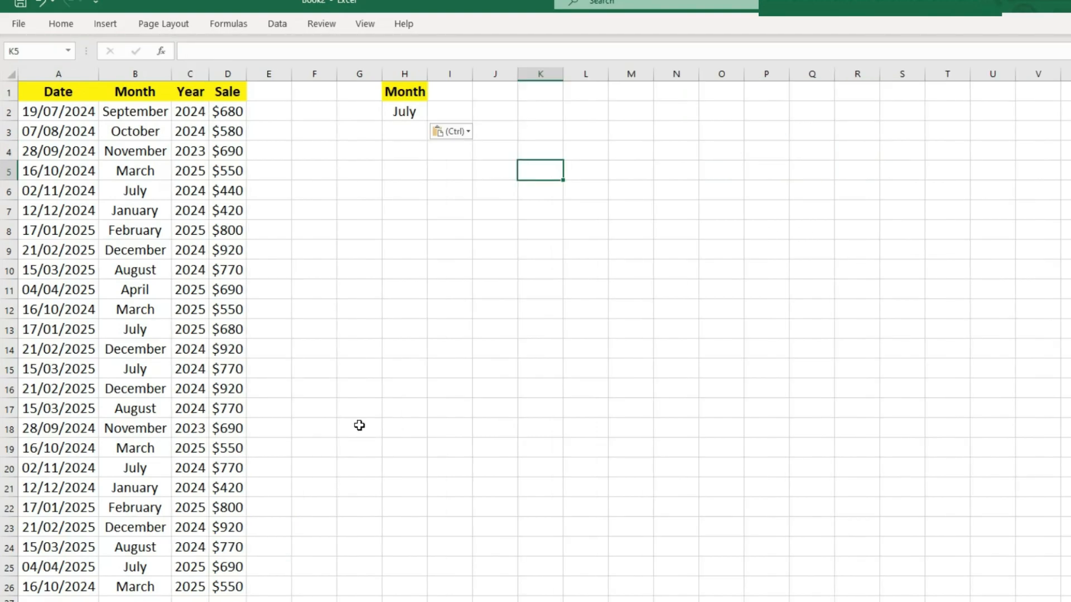
click(358, 427)
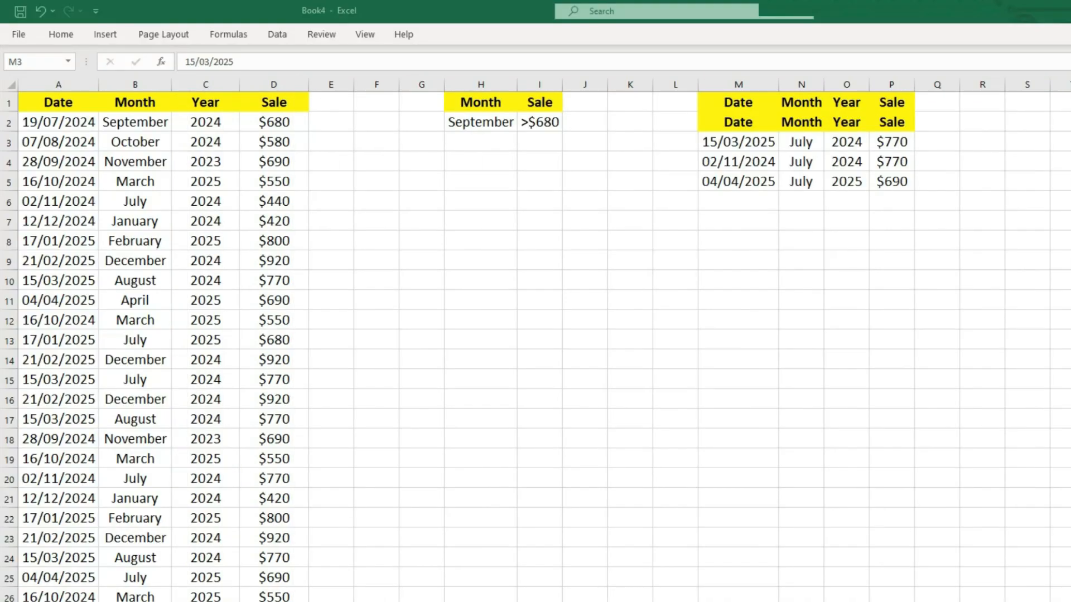
Check the extracted rows M3:P5 against the Month criterion in H2.
click(768, 217)
drag(740, 144, 877, 177)
click(507, 143)
click(490, 111)
Copy October from B3 into the Month criterion cell H2 and select the extracted rows M3:P5.
click(159, 127)
key(ctrl+c)
click(480, 132)
click(494, 113)
key(ctrl+v)
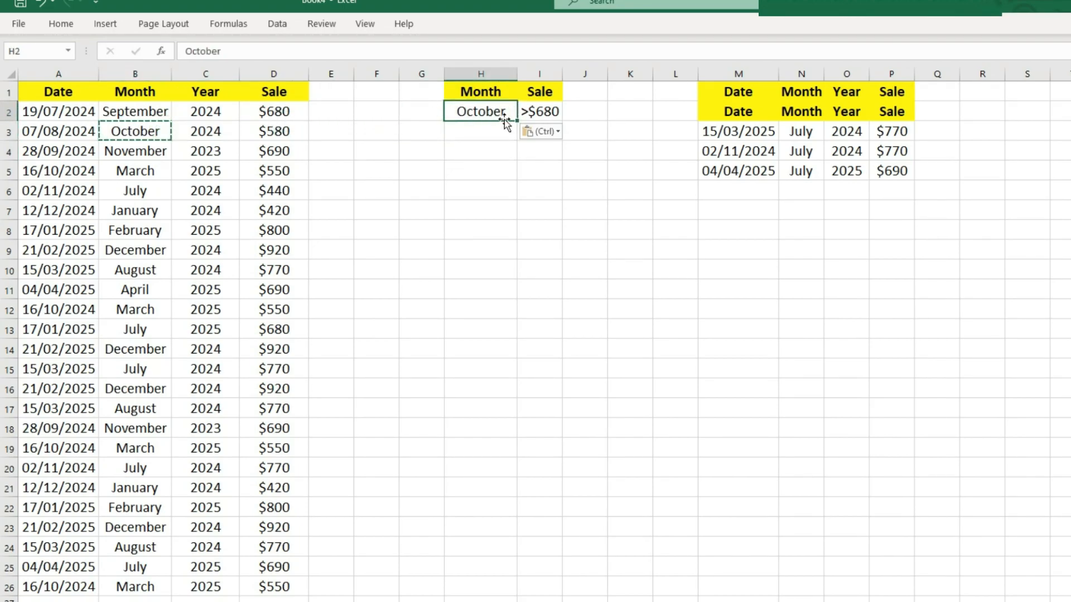
click(763, 139)
shift+click(889, 170)
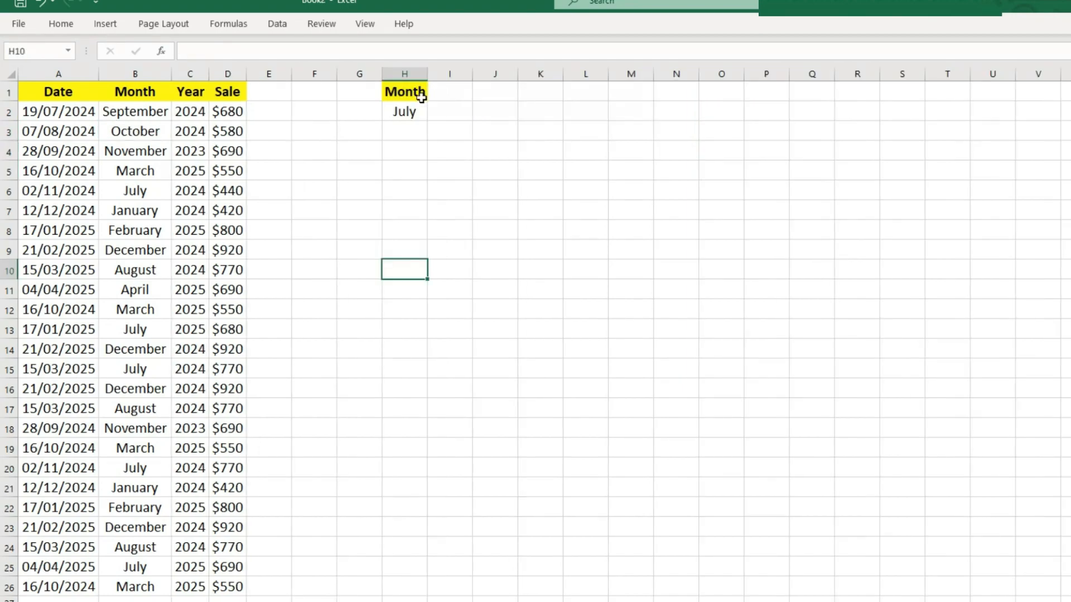
Copy the sales table's header row A1:D1 and paste it at J3 as the header for the filtered output.
drag(419, 95, 412, 110)
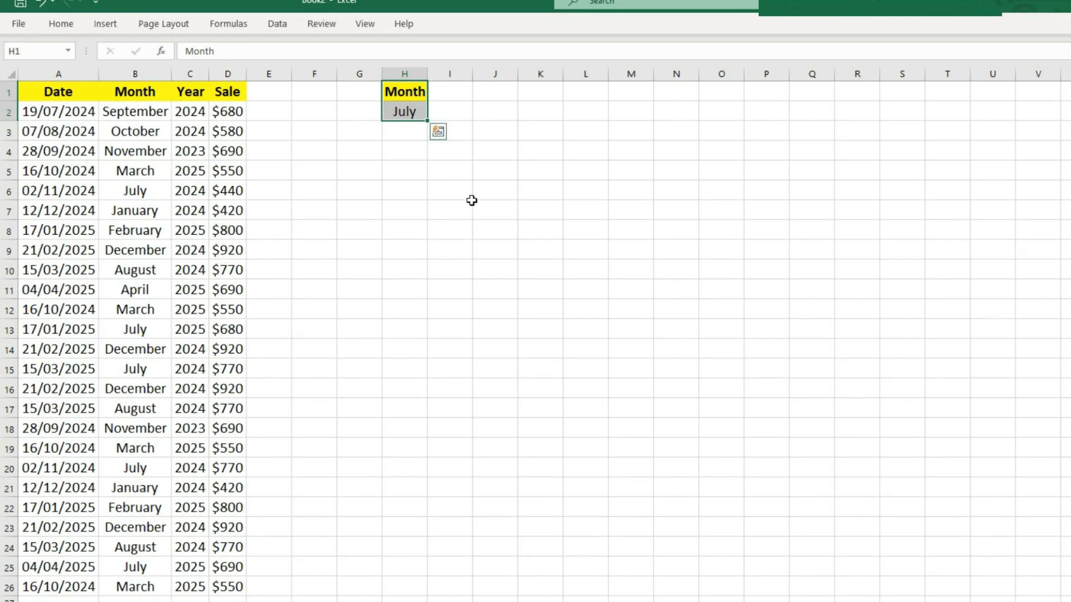
click(454, 152)
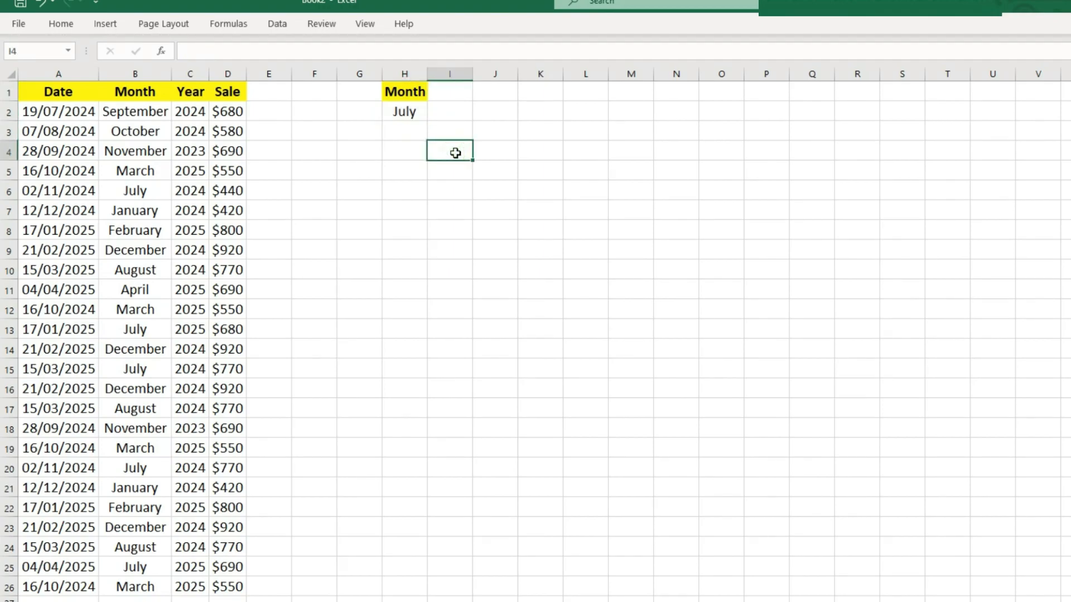
drag(39, 92, 222, 89)
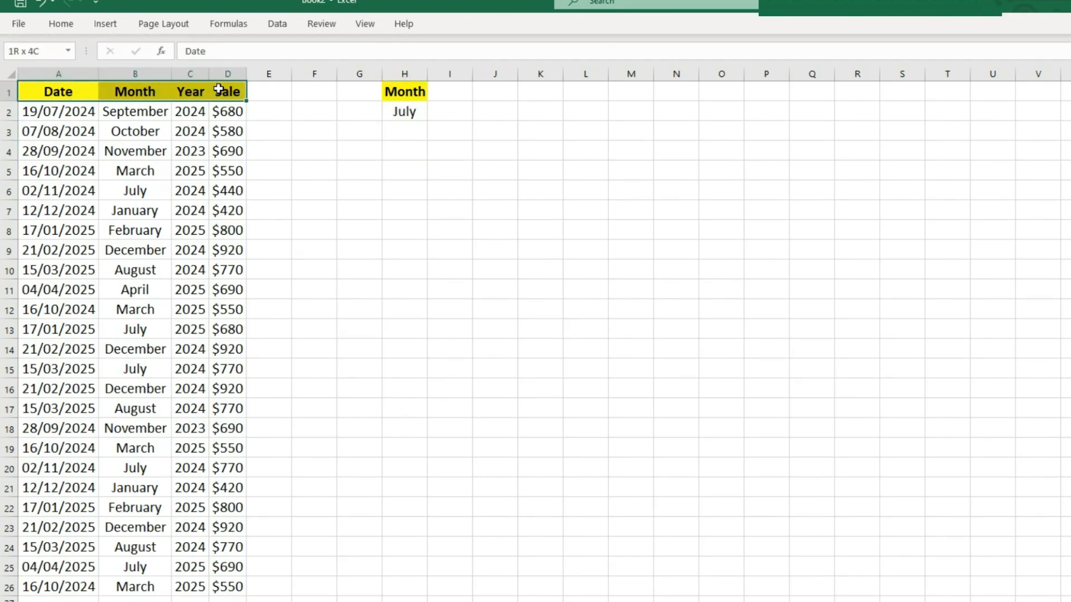
key(ctrl+c)
click(516, 134)
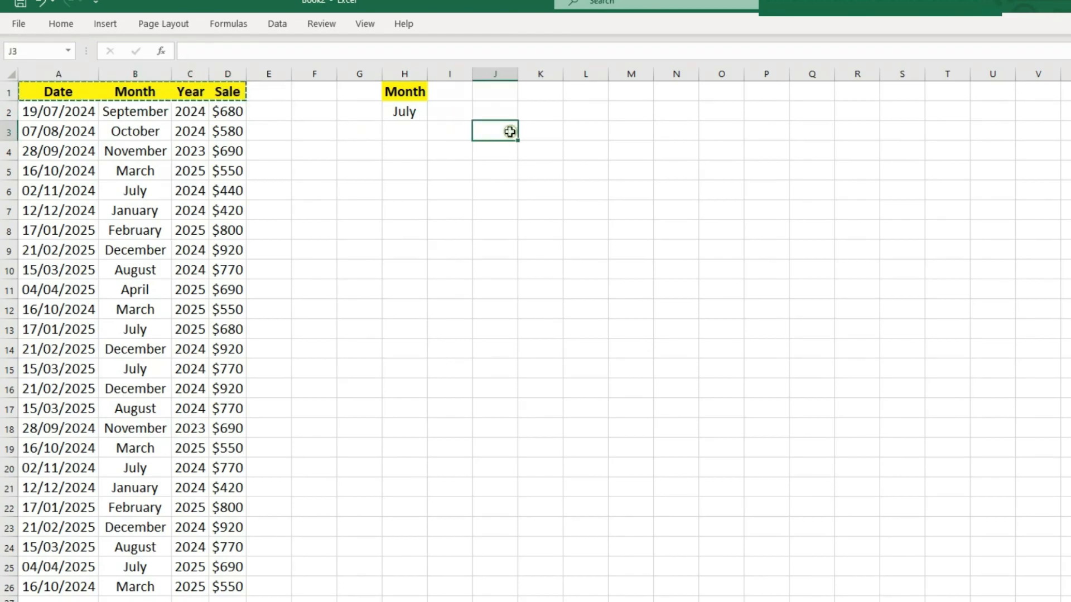
key(ctrl+v)
click(672, 210)
Start a FILTER function in J4 with its arguments dialog and set the Array to A2:D26.
click(504, 152)
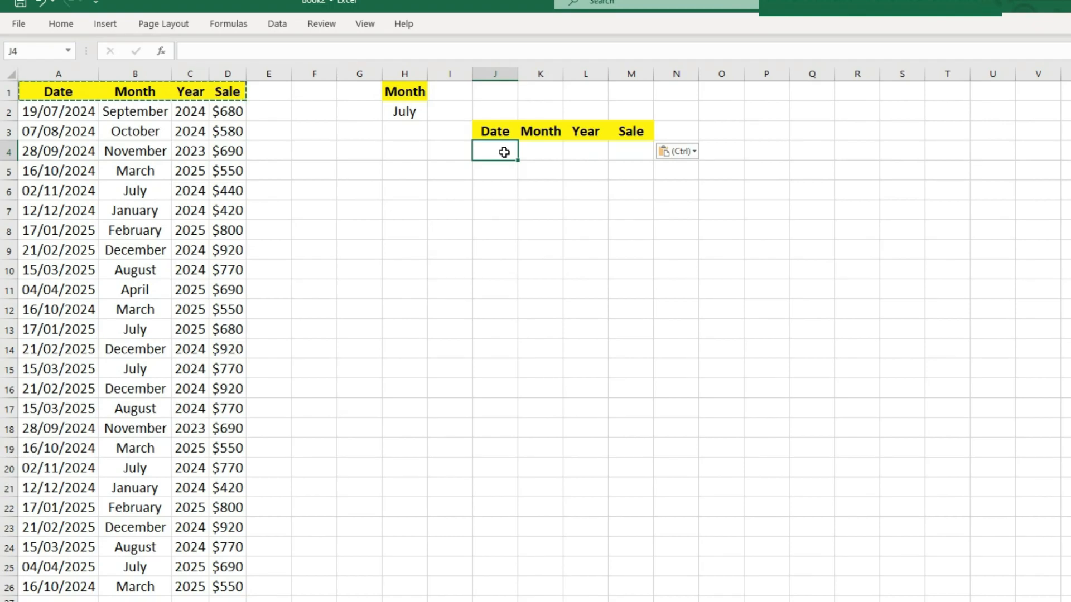
text(=)
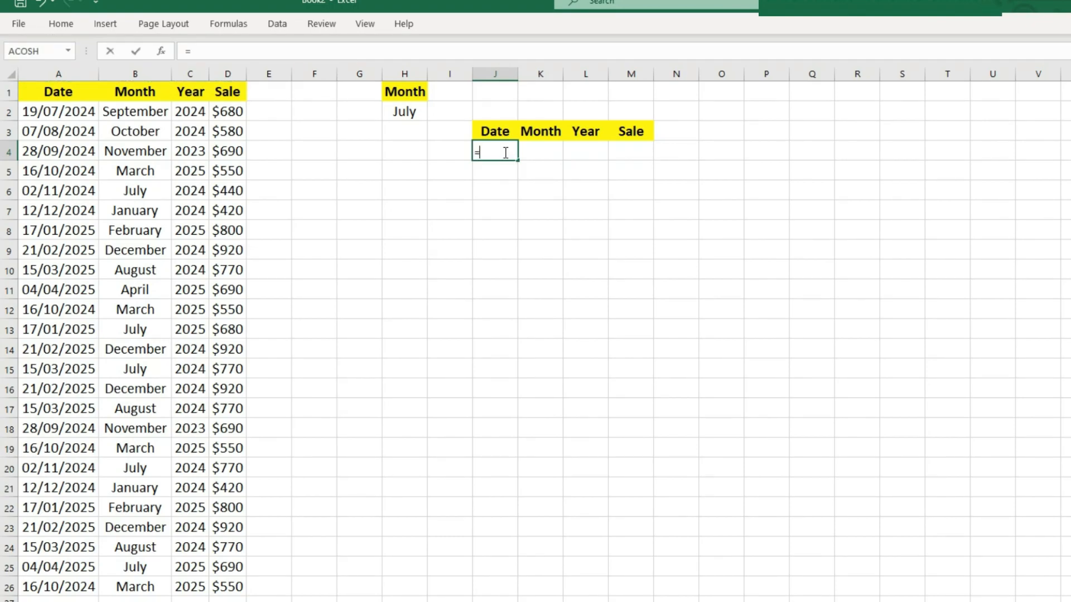
text(FIL)
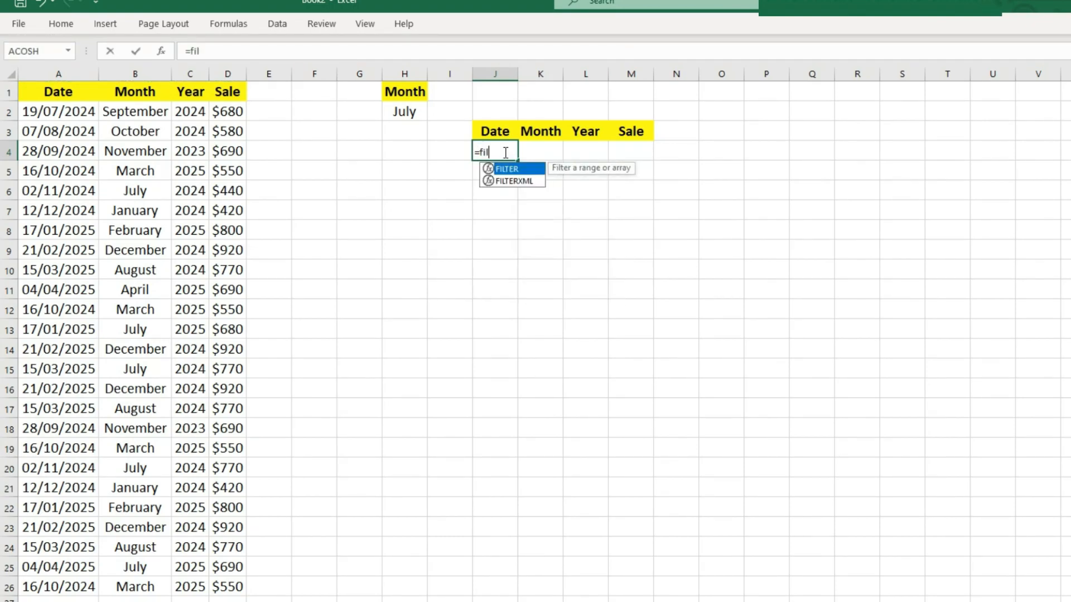
key(Tab)
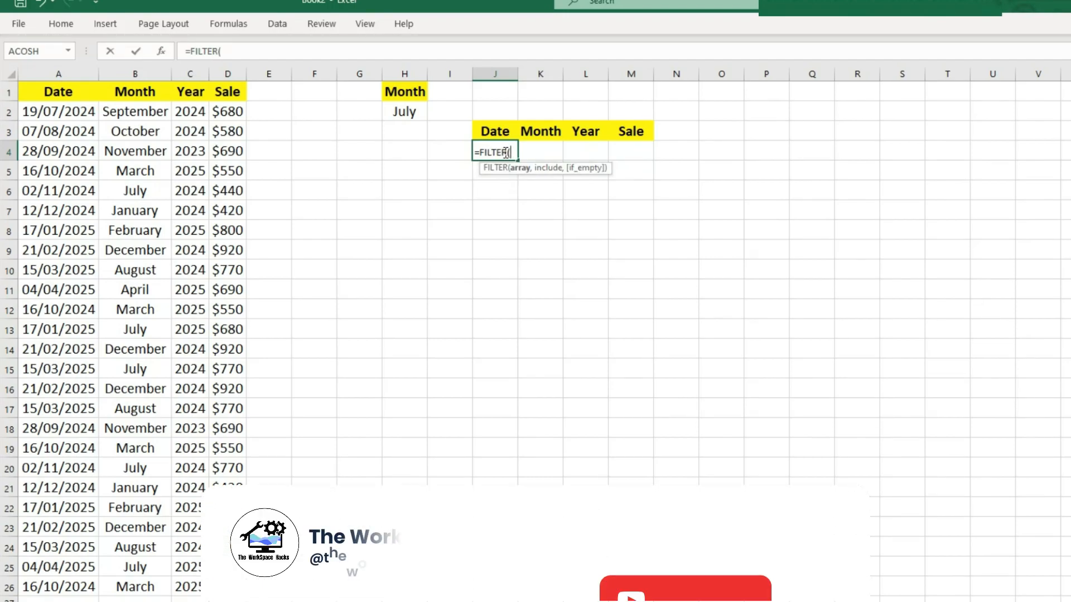
click(162, 51)
drag(467, 189, 443, 220)
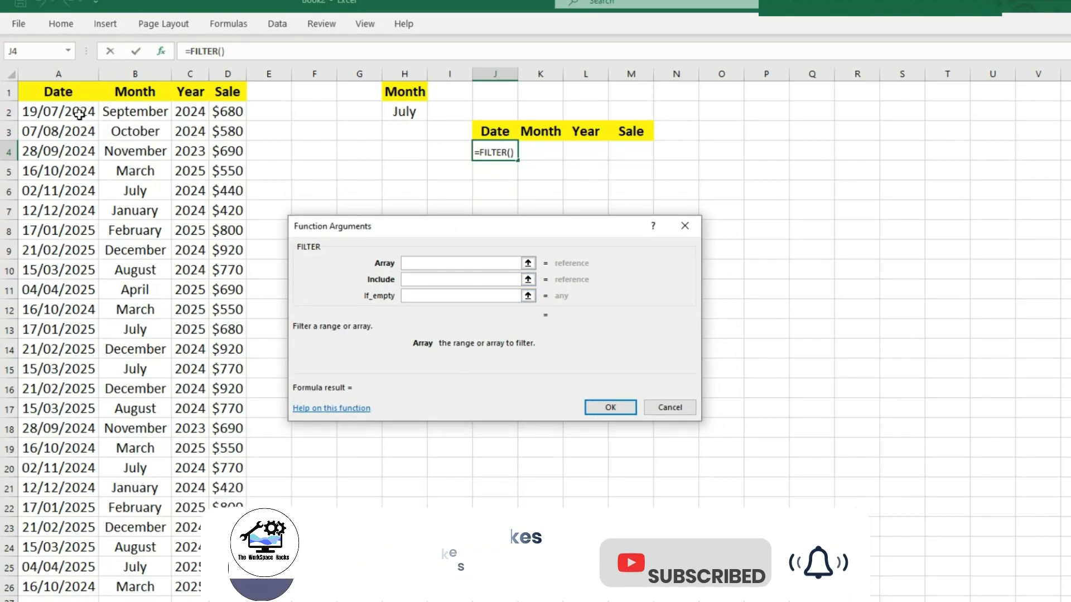
drag(65, 113, 223, 578)
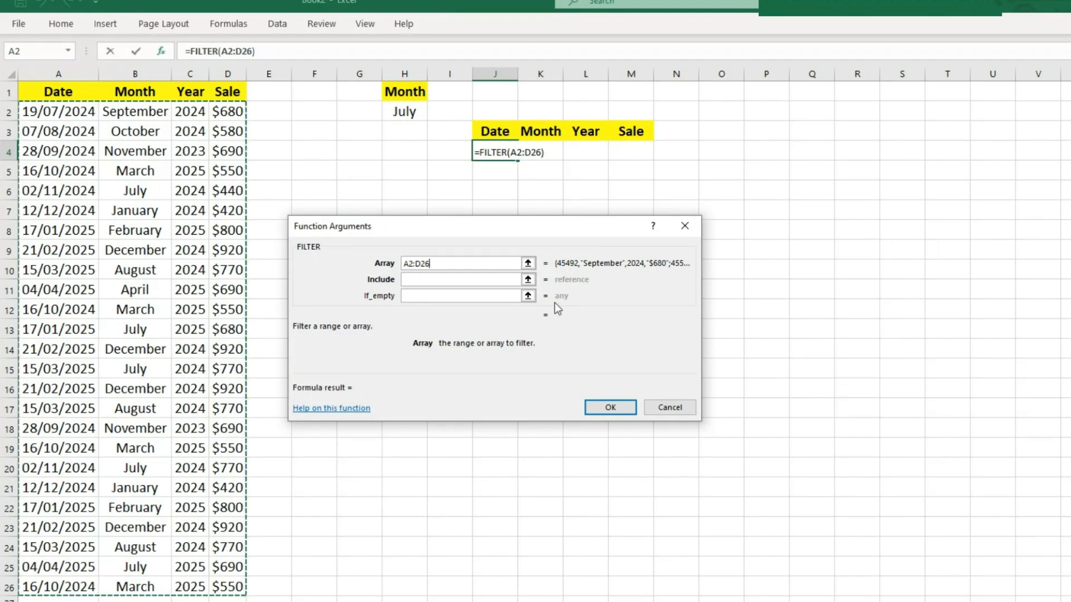
Set the FILTER function's Include argument to B2:B26=H2, leave If_empty blank and apply the formula.
click(402, 281)
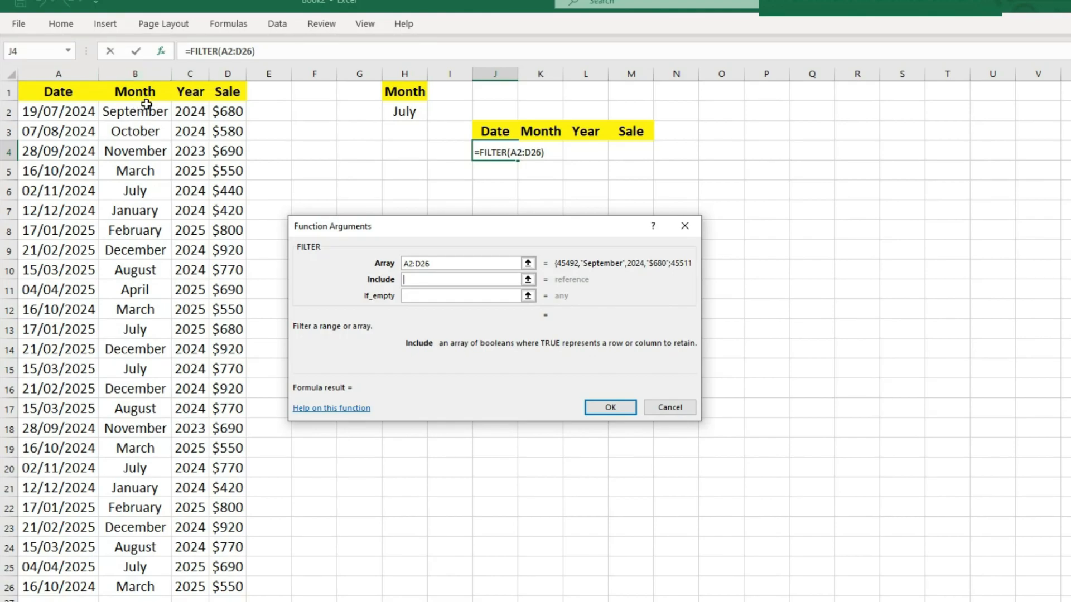
drag(143, 113, 149, 584)
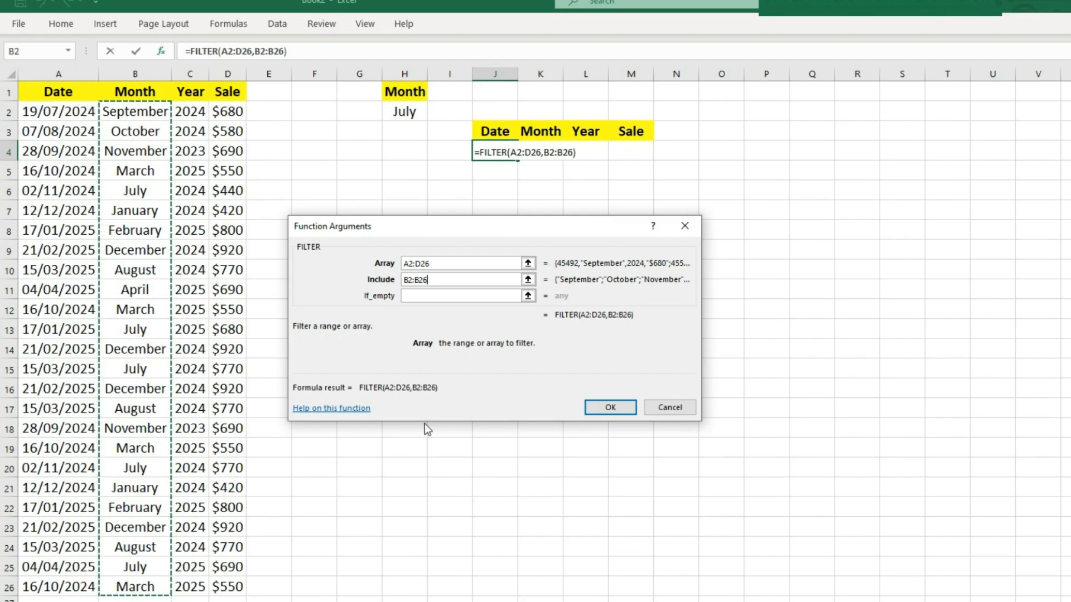
text(=)
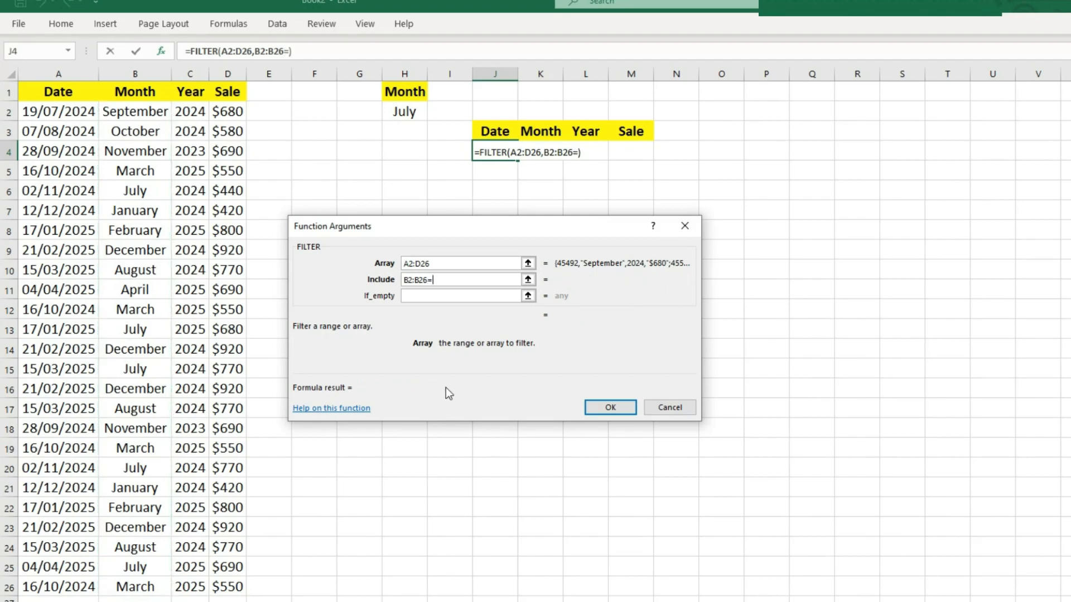
click(405, 112)
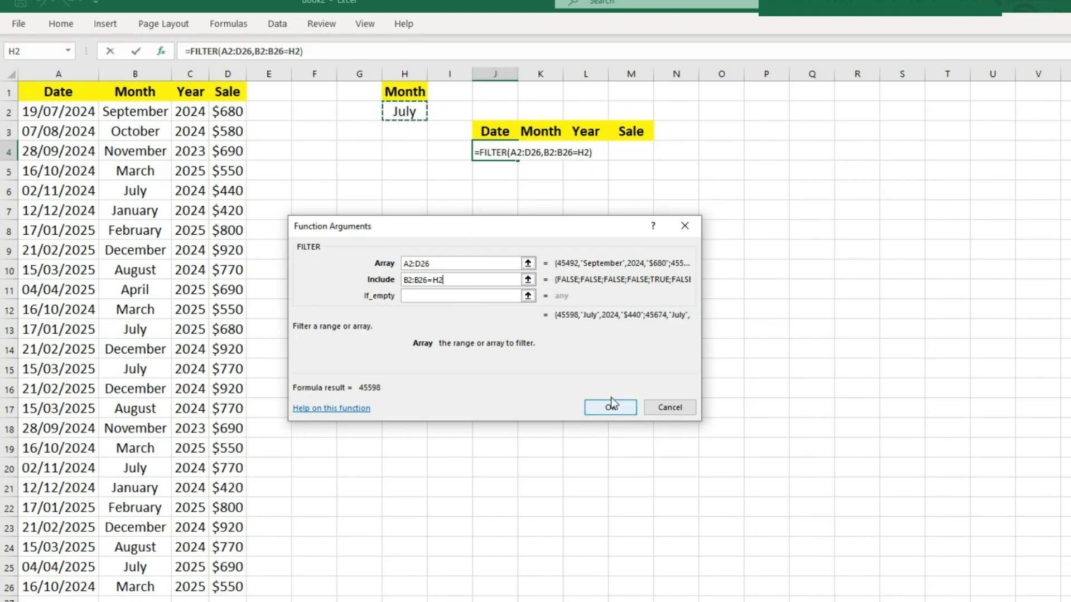
click(437, 296)
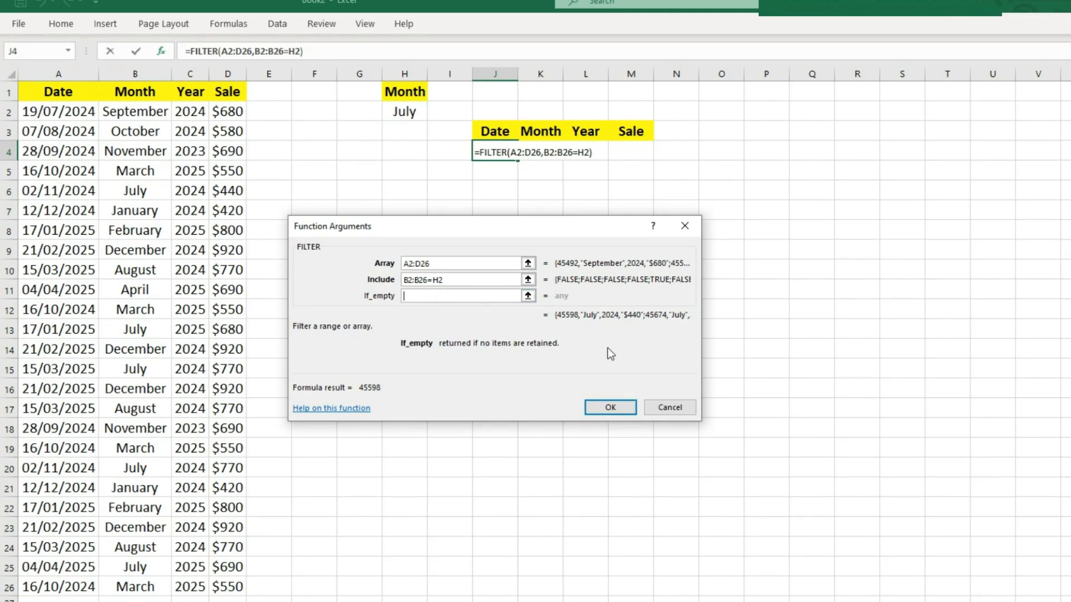
click(623, 410)
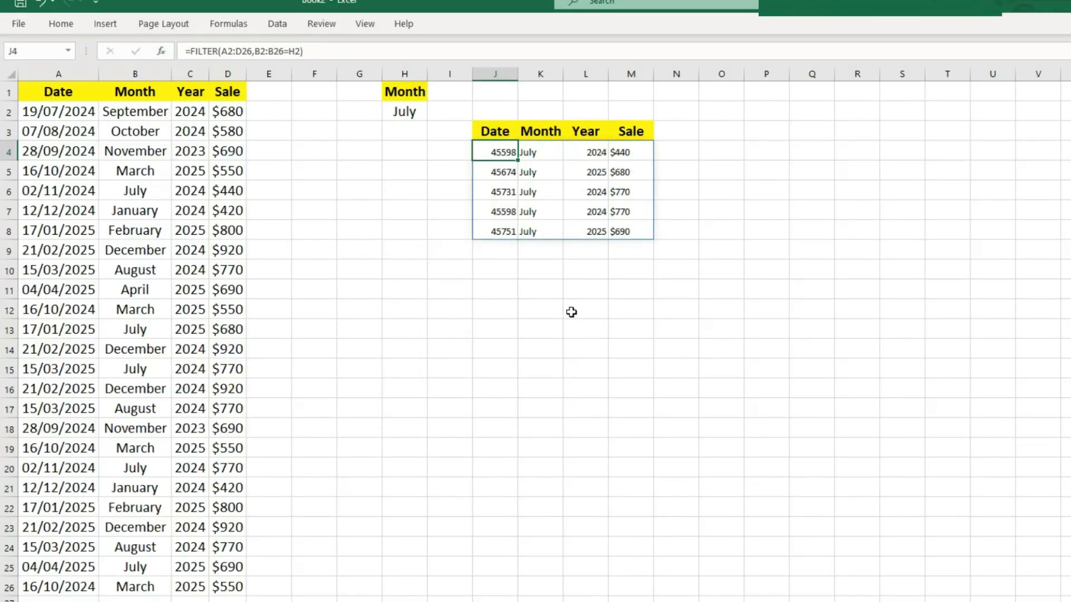
Change the Month criterion in H2 to March.
click(549, 154)
click(402, 110)
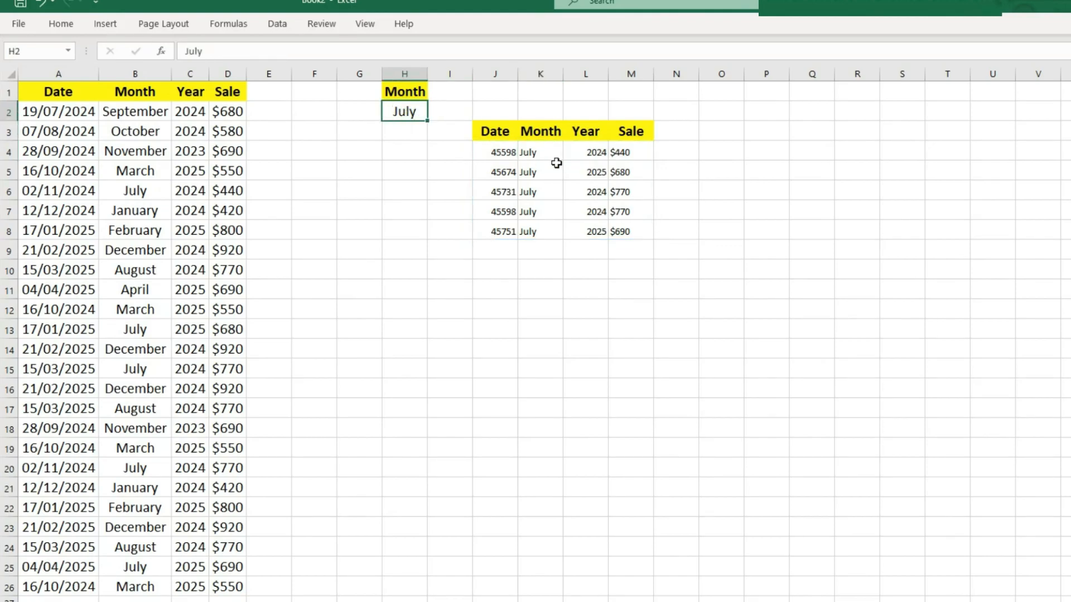
double_click(418, 114)
key(BackSpace)
key(BackSpace)
key(BackSpace)
key(BackSpace)
text(March)
key(Return)
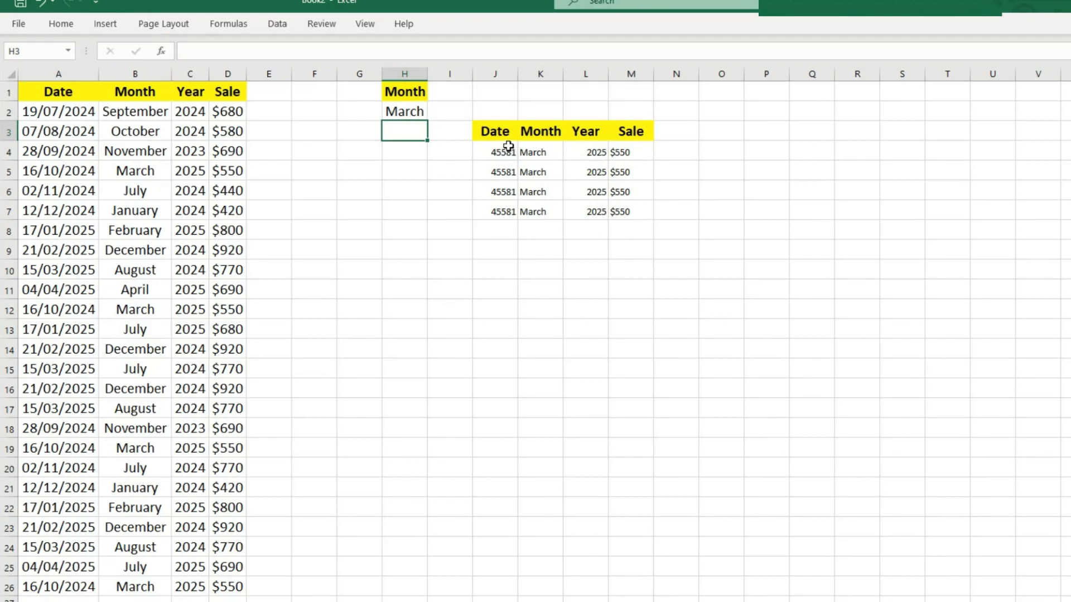
click(450, 250)
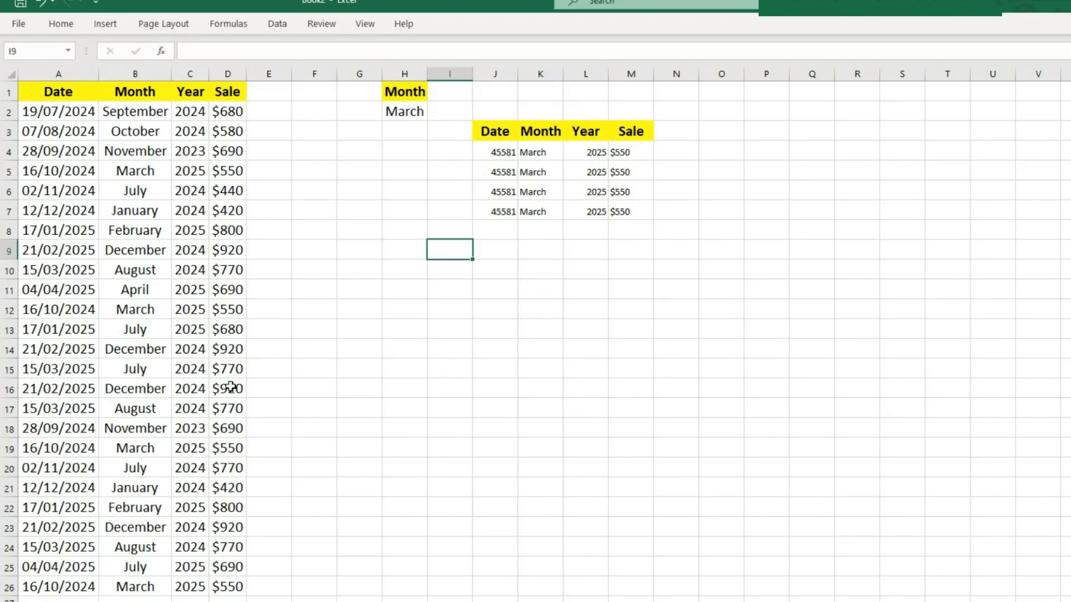